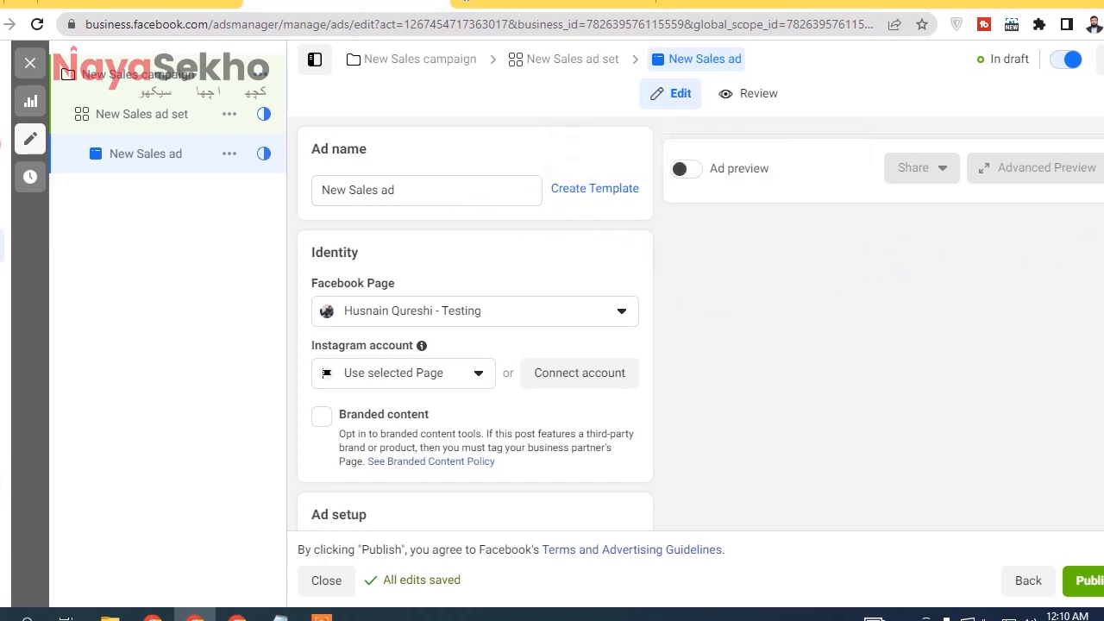
Review the ad's Identity settings and view the Instagram account connection login, closing it without signing in.
{"action": "scroll", "coordinate": [474, 324], "scroll_direction": "down", "scroll_amount": 1}
{"action": "scroll", "coordinate": [475, 324], "scroll_direction": "up", "scroll_amount": 1}
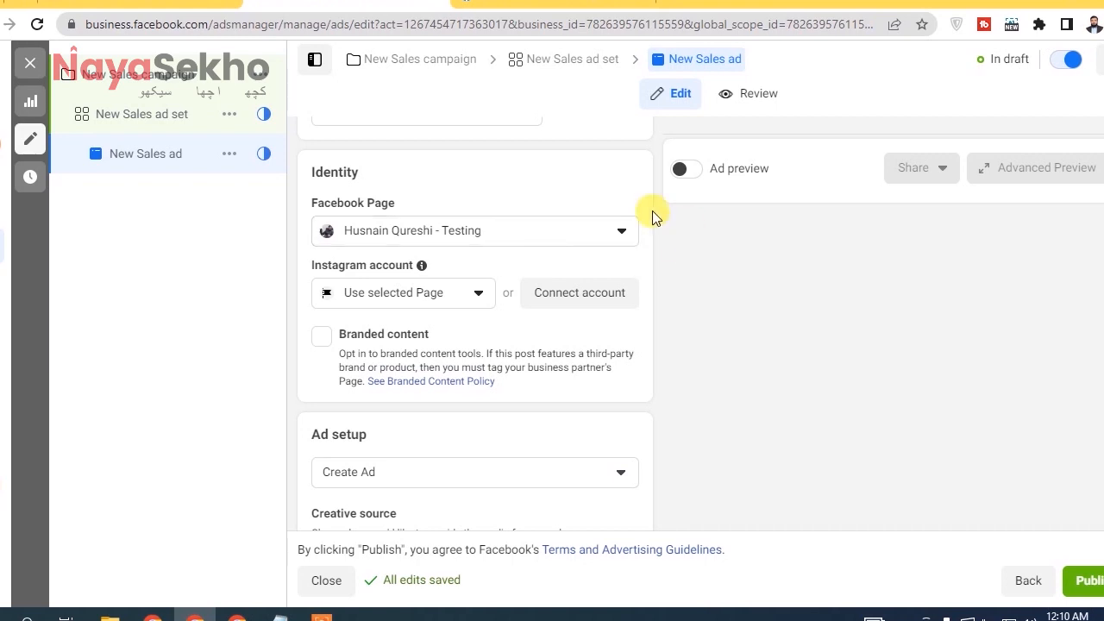
{"action": "mouse_move", "coordinate": [372, 292]}
{"action": "left_click", "coordinate": [567, 306]}
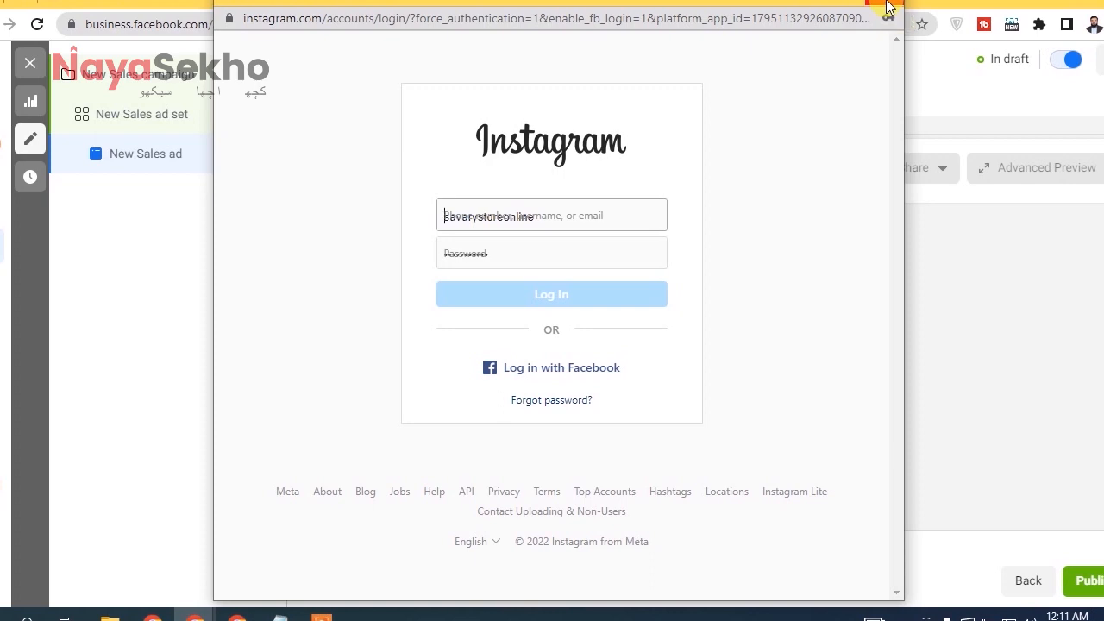
{"action": "left_click", "coordinate": [889, 7]}
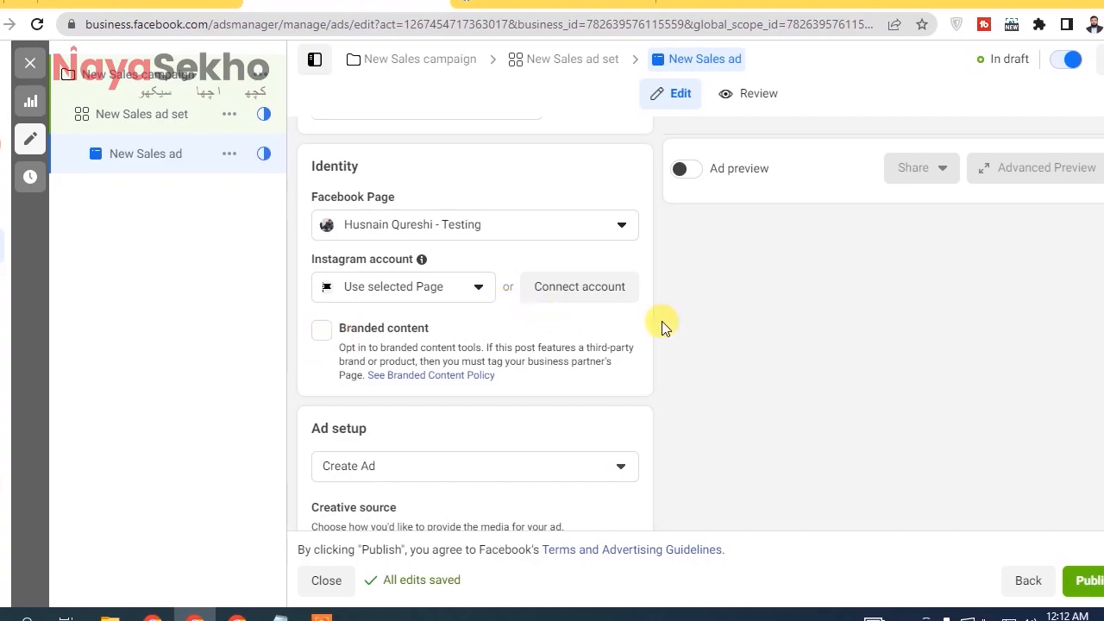
Review the Ad setup choices for ad type, creative source and format.
{"action": "scroll", "coordinate": [475, 345], "scroll_direction": "down", "scroll_amount": 1}
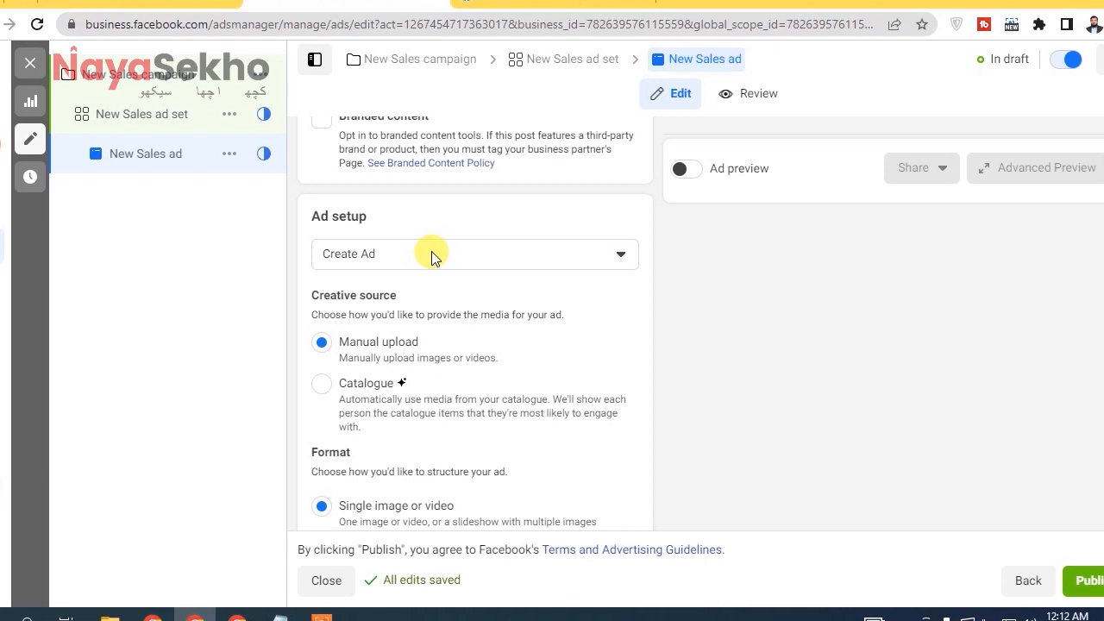
{"action": "left_click", "coordinate": [431, 254]}
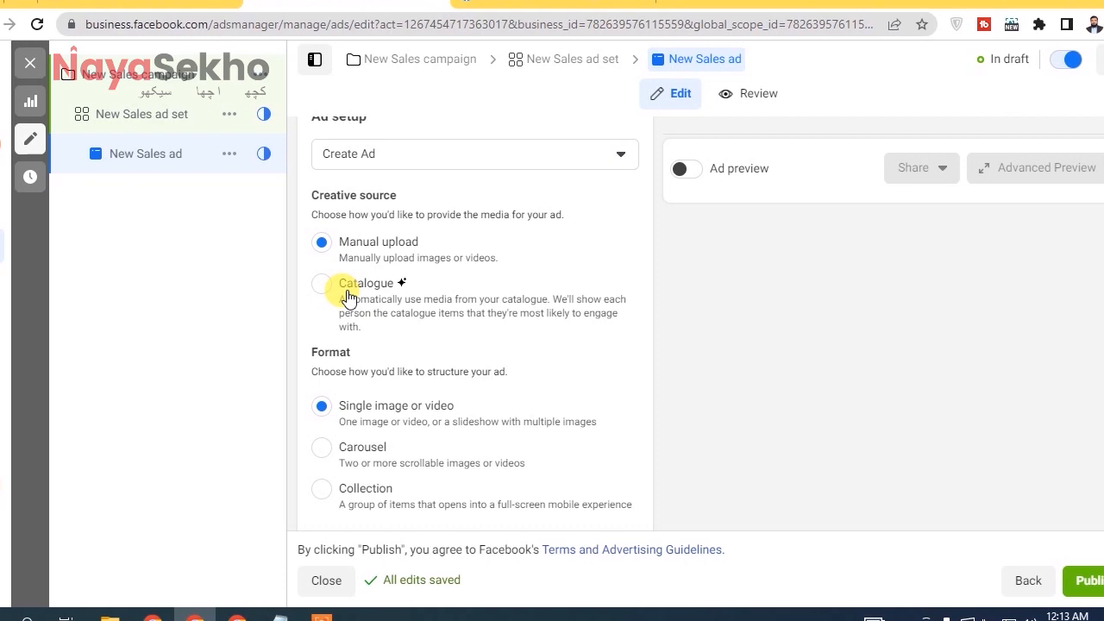
{"action": "scroll", "coordinate": [357, 167], "scroll_direction": "down", "scroll_amount": 1}
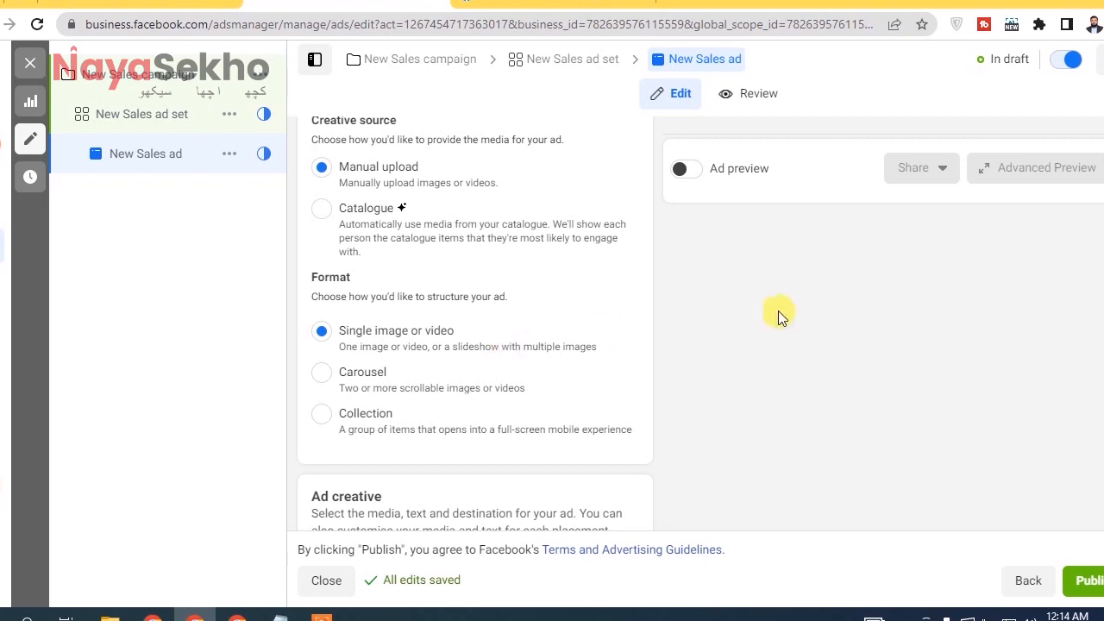
{"action": "scroll", "coordinate": [476, 324], "scroll_direction": "down", "scroll_amount": 4}
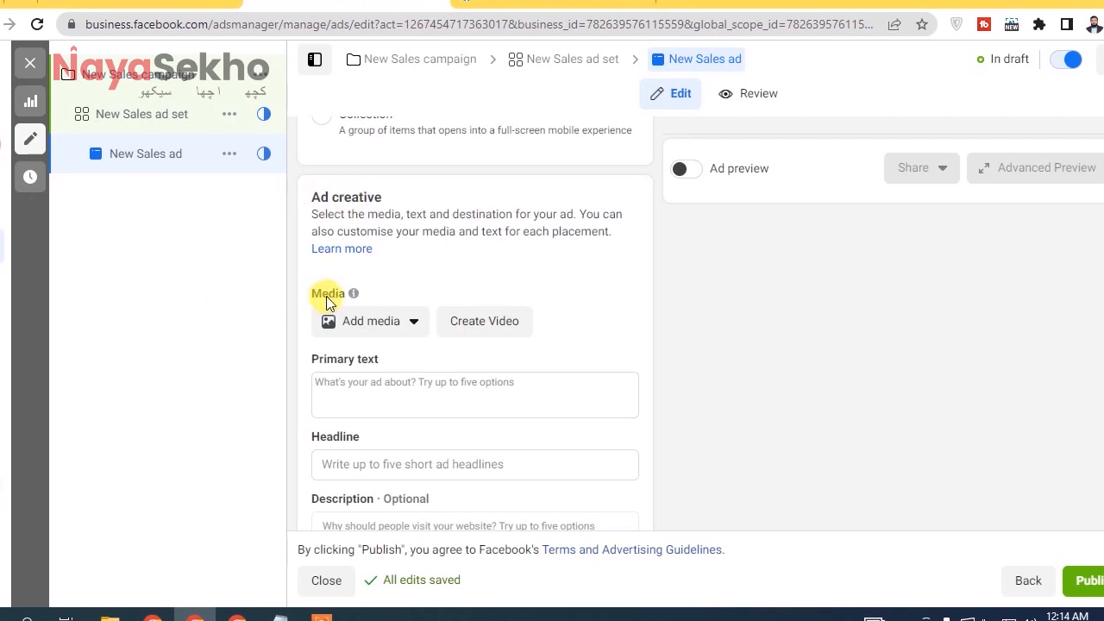
Check the media types available for the ad creative and start adding an image.
{"action": "left_click", "coordinate": [409, 324]}
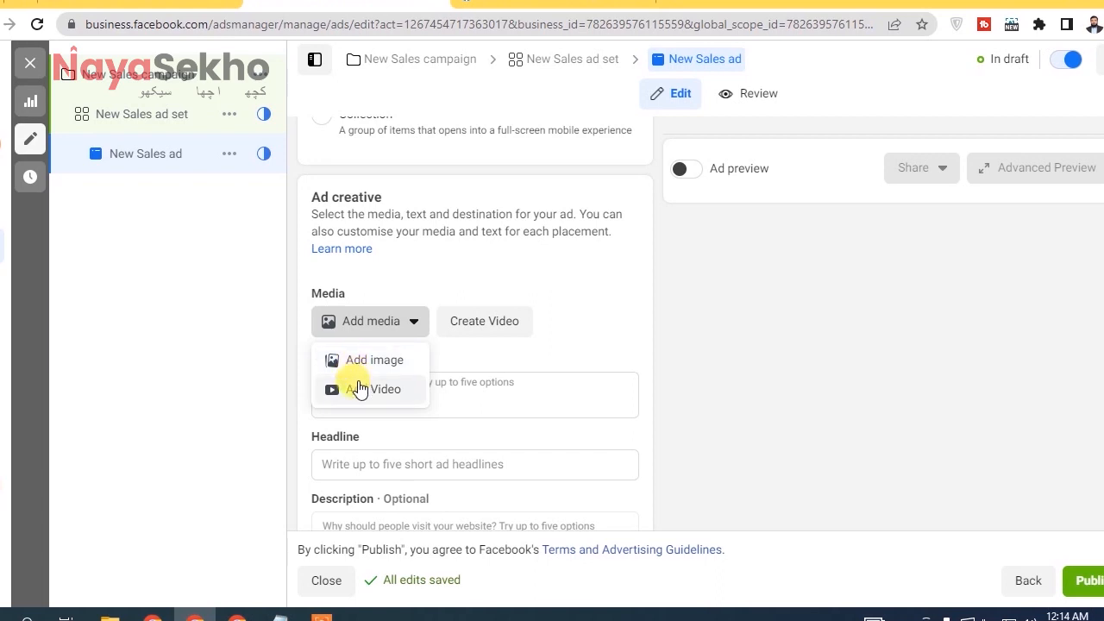
{"action": "left_click", "coordinate": [301, 319]}
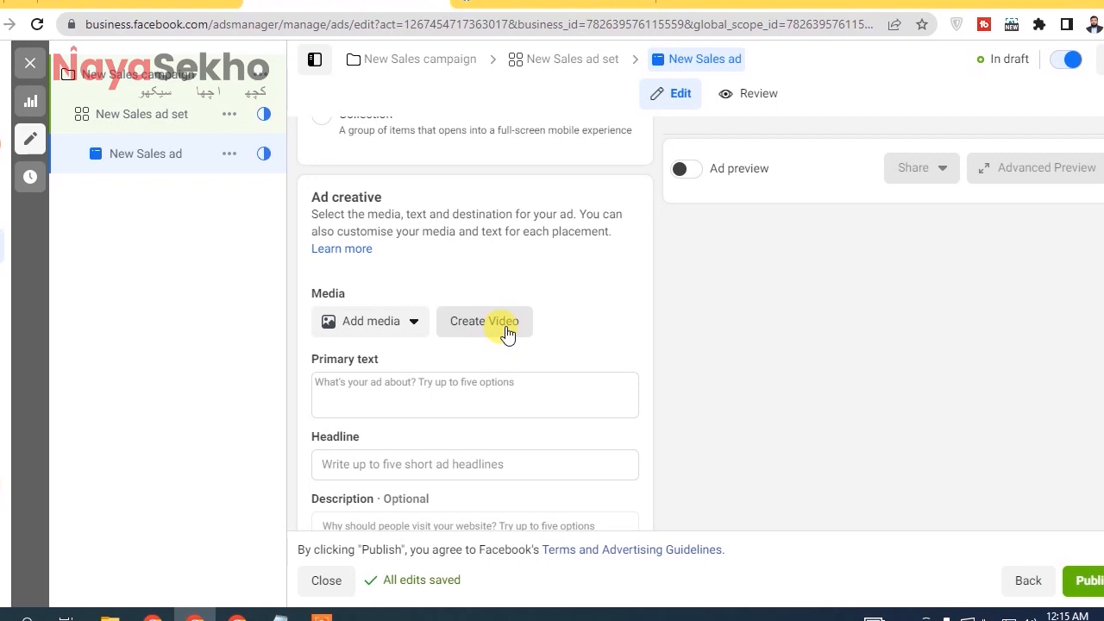
{"action": "left_click", "coordinate": [364, 334]}
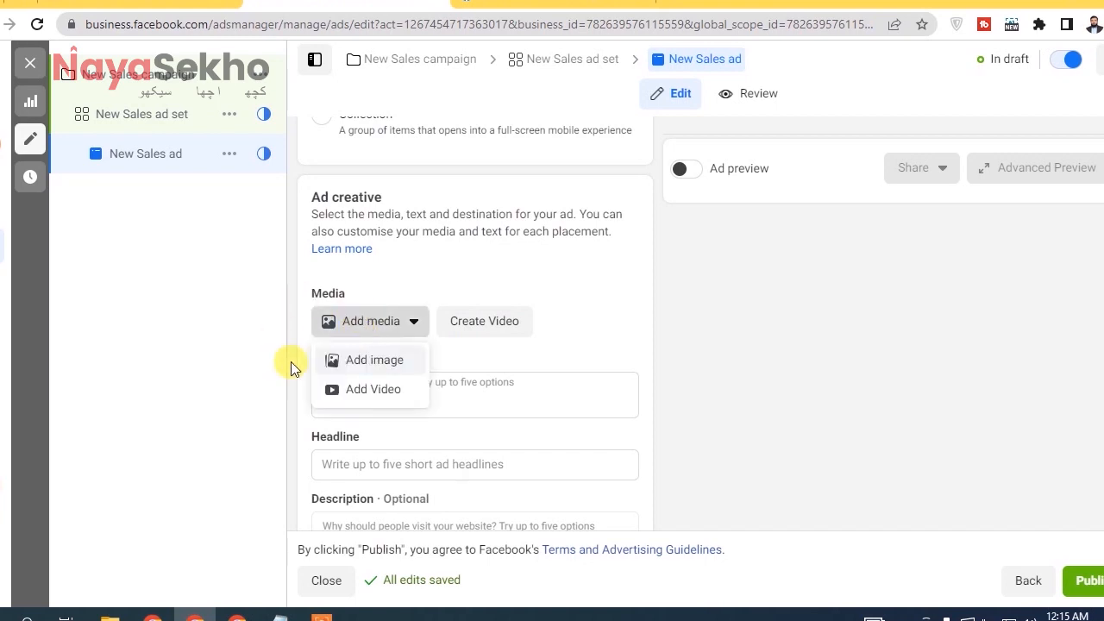
{"action": "left_click", "coordinate": [358, 367]}
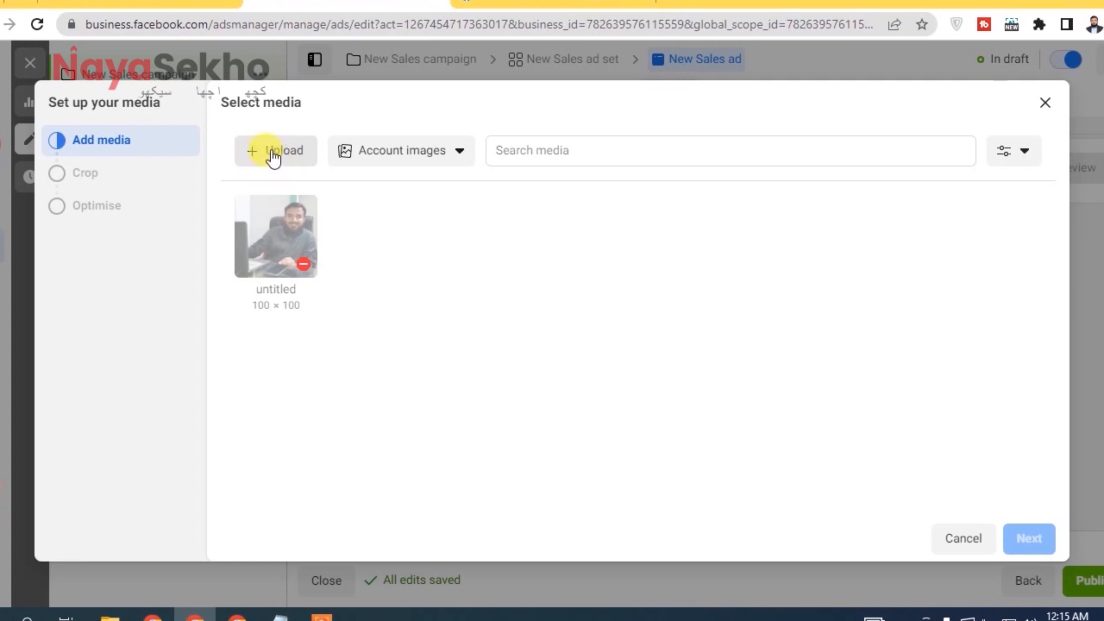
Browse the Page images as a media source and switch back to the Account images.
{"action": "left_click", "coordinate": [409, 160]}
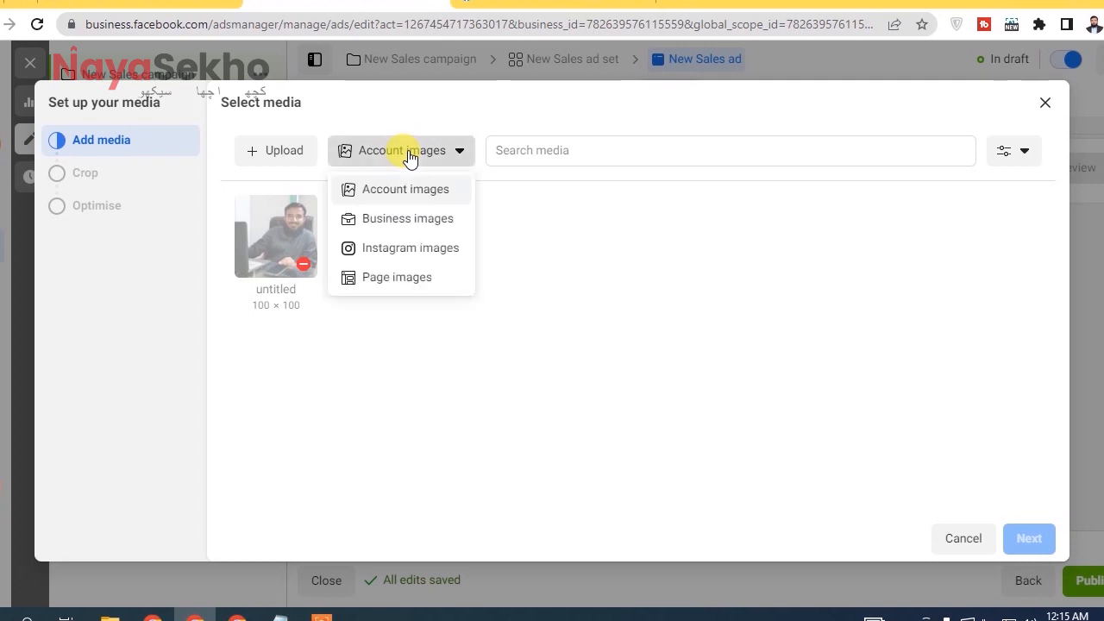
{"action": "left_click", "coordinate": [435, 277]}
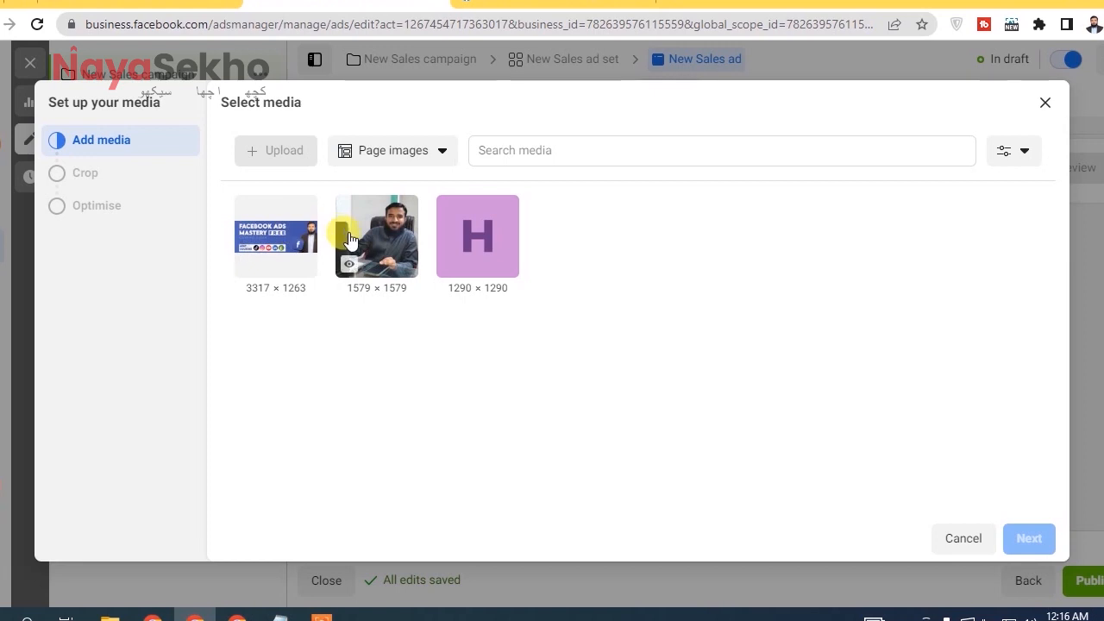
{"action": "left_click", "coordinate": [385, 155]}
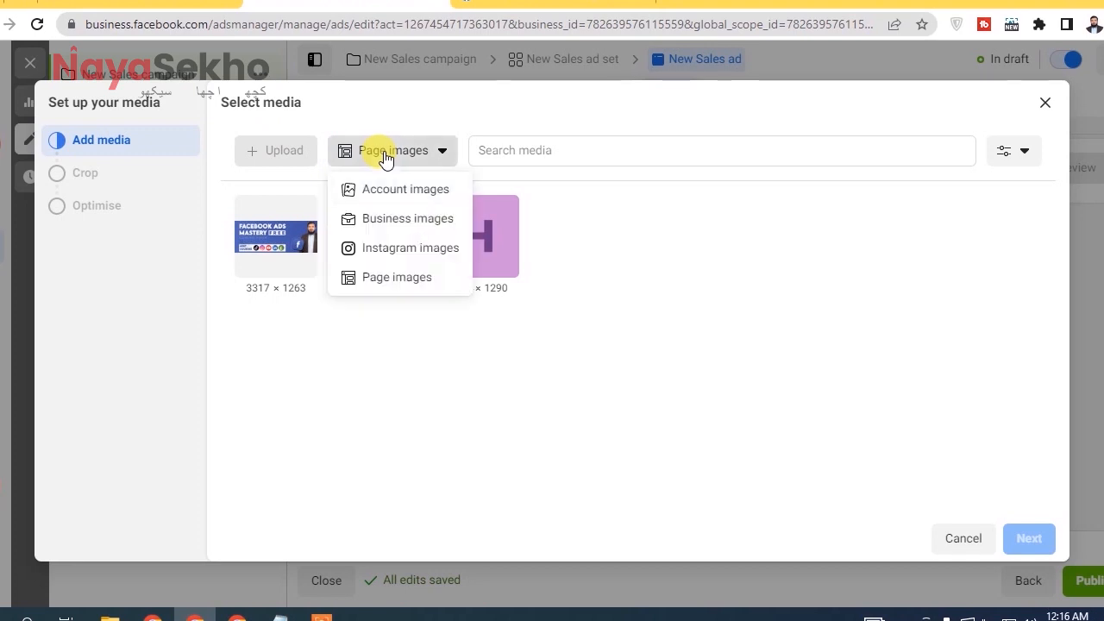
{"action": "left_click", "coordinate": [322, 371]}
{"action": "left_click", "coordinate": [395, 155]}
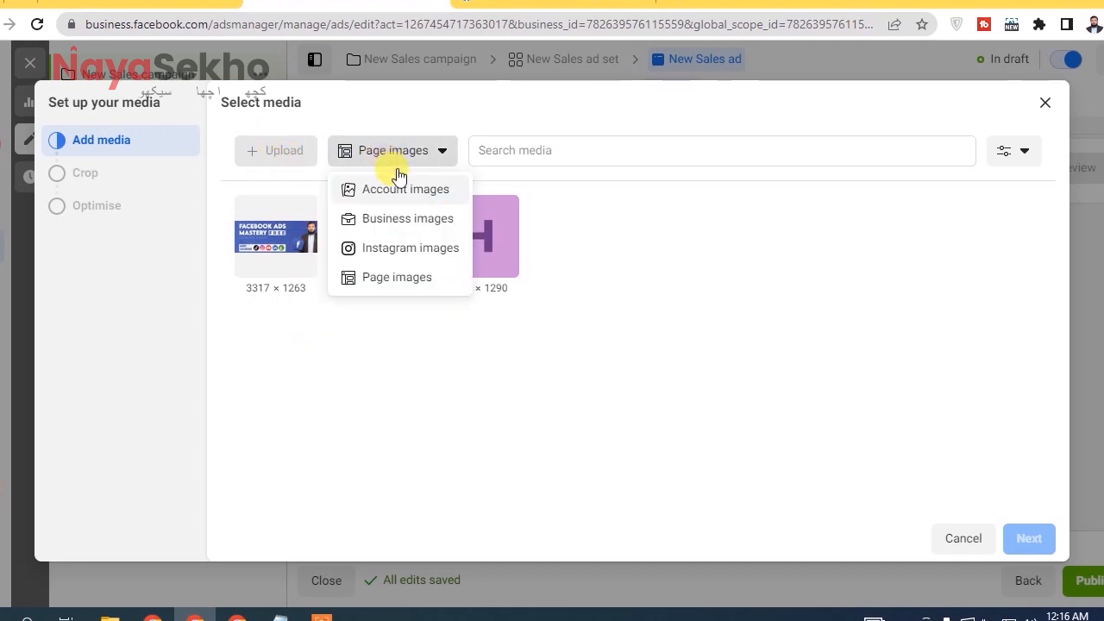
{"action": "left_click", "coordinate": [427, 189]}
{"action": "mouse_move", "coordinate": [291, 267]}
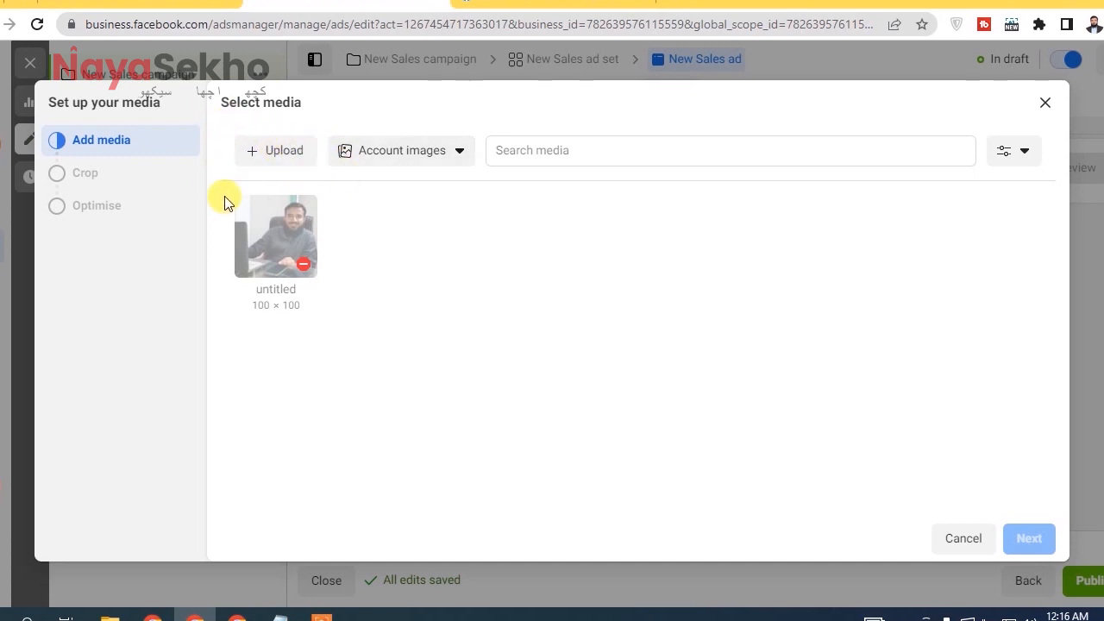
Upload the square "Facebook Ads Mastery" image to the account images and proceed with it as the ad's media.
{"action": "left_click", "coordinate": [280, 164]}
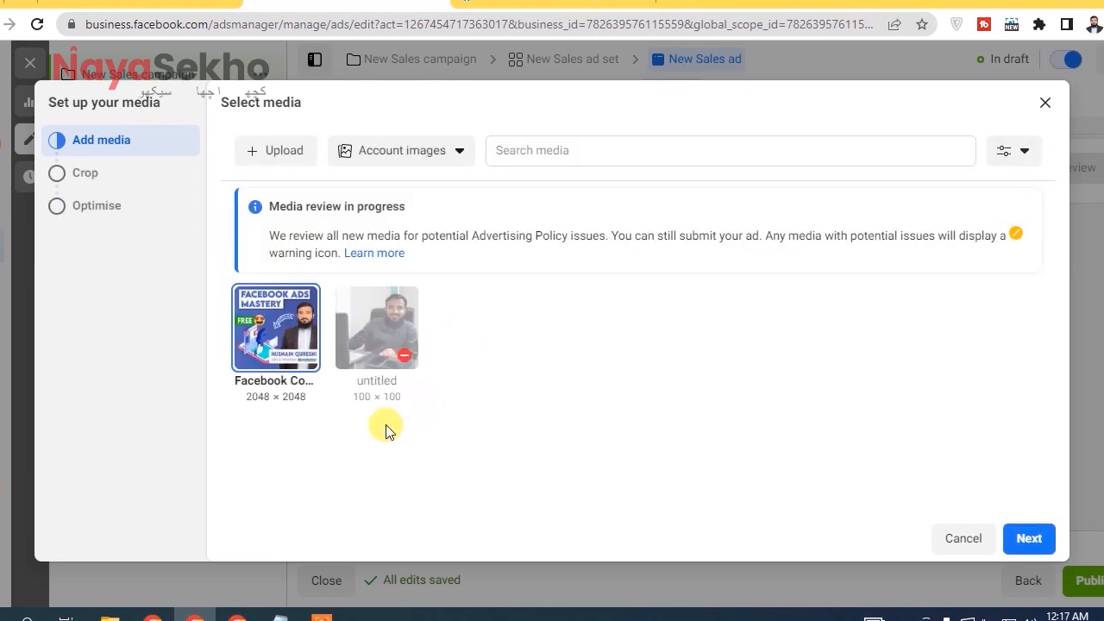
{"action": "mouse_move", "coordinate": [254, 356]}
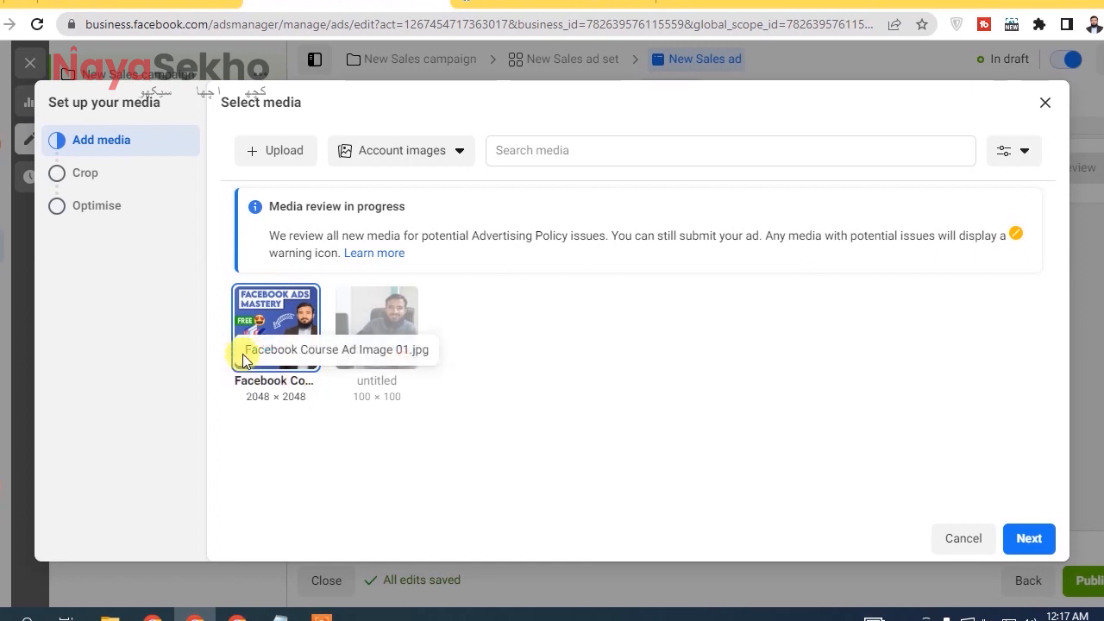
{"action": "left_click", "coordinate": [1026, 539]}
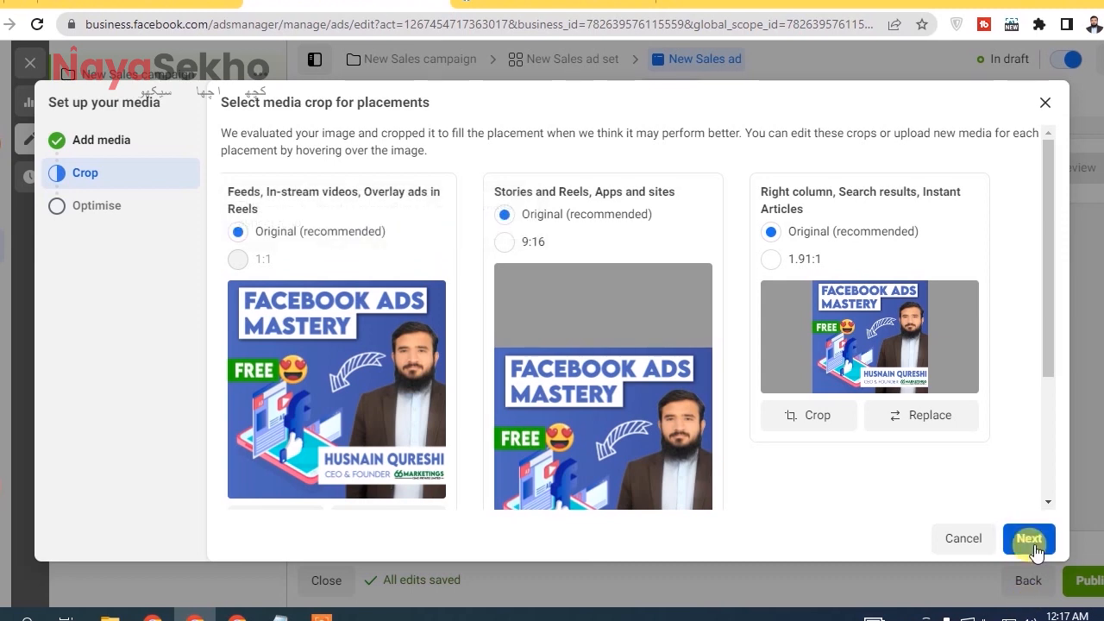
Keep the original crop for all placements and finish the media setup with enhancements allowed.
{"action": "left_click", "coordinate": [1030, 540]}
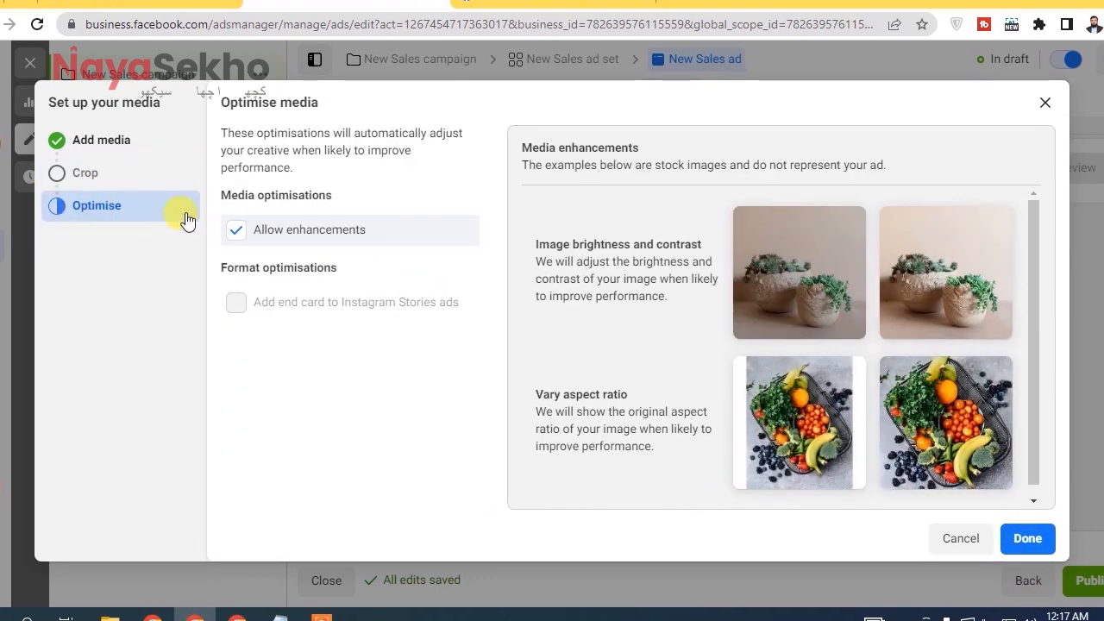
{"action": "left_click", "coordinate": [233, 230]}
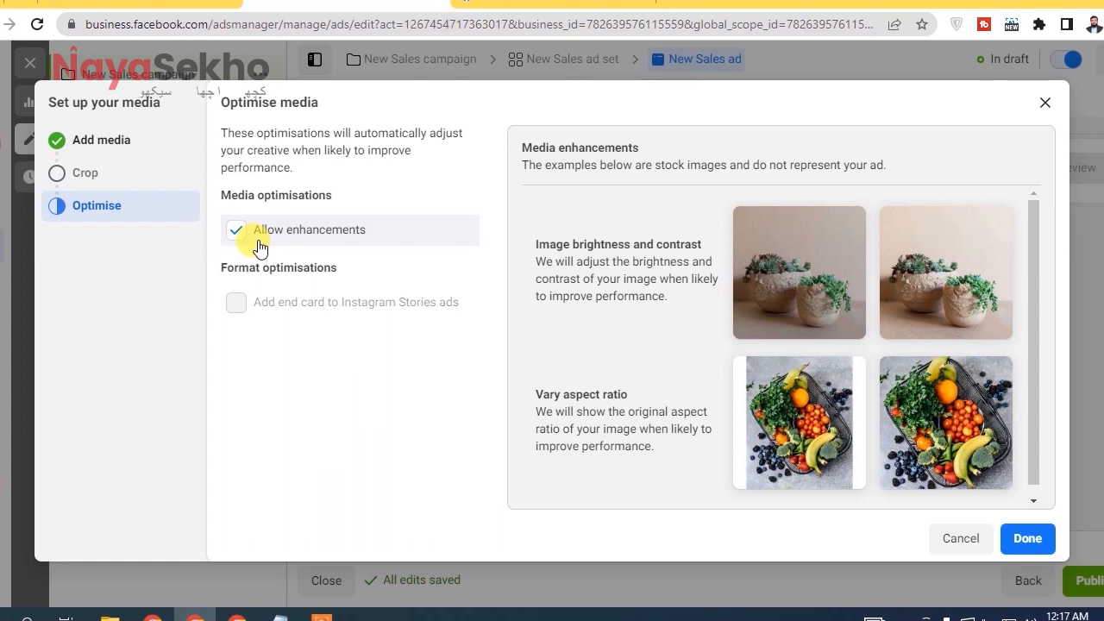
{"action": "left_click", "coordinate": [1027, 543]}
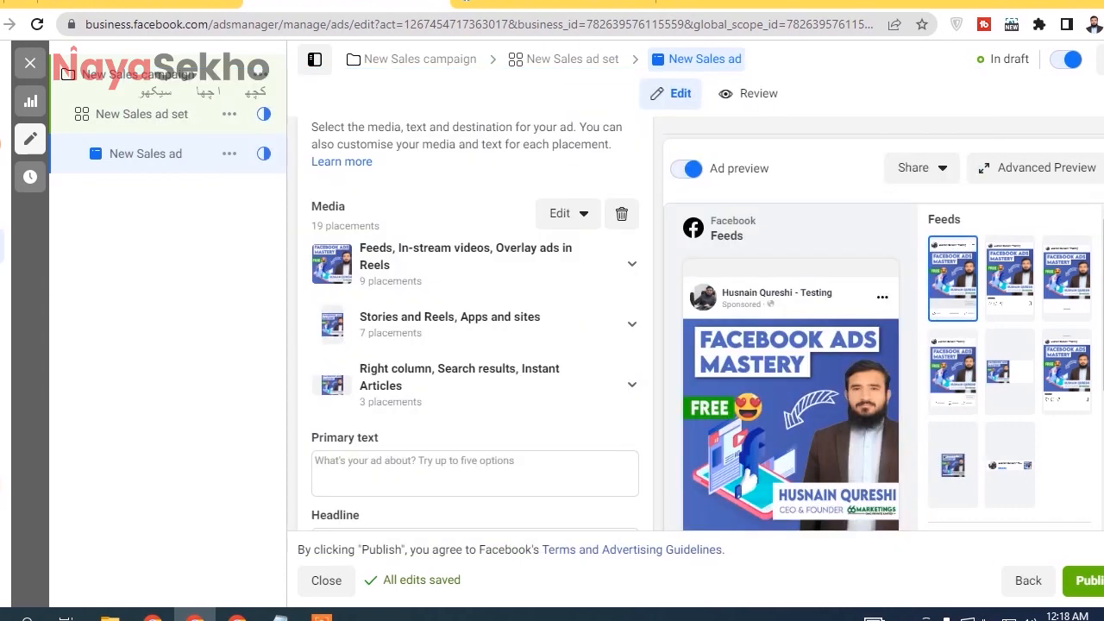
Look through the ad preview's placement thumbnails, from Feeds to Stories and Reels.
{"action": "scroll", "coordinate": [1087, 327], "scroll_direction": "down", "scroll_amount": 5}
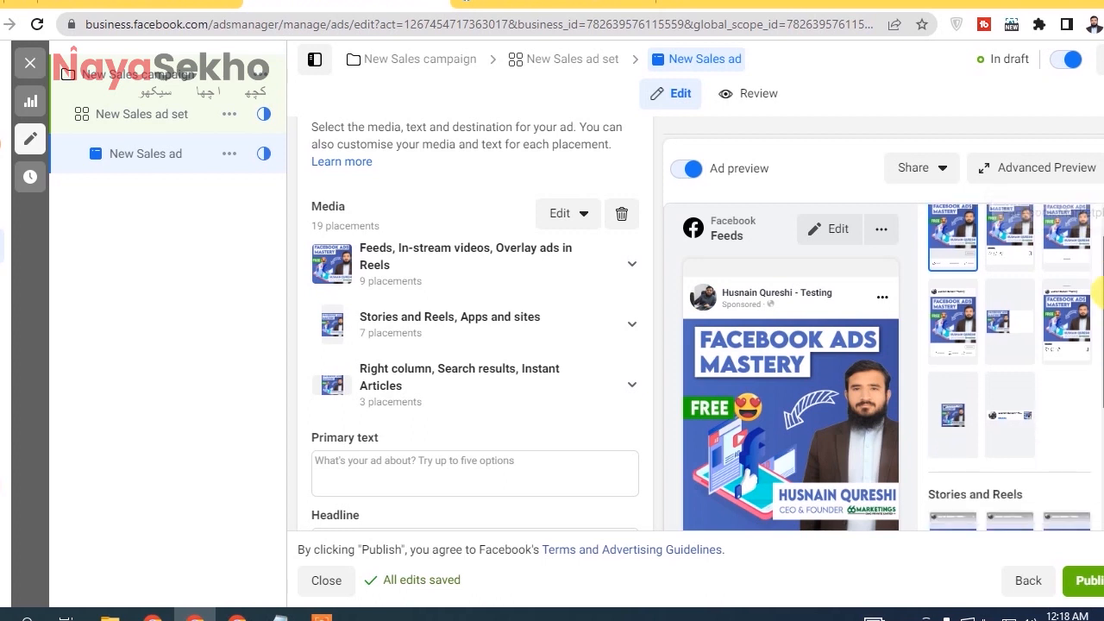
{"action": "scroll", "coordinate": [1097, 354], "scroll_direction": "down", "scroll_amount": 5}
{"action": "scroll", "coordinate": [1064, 259], "scroll_direction": "up", "scroll_amount": 10}
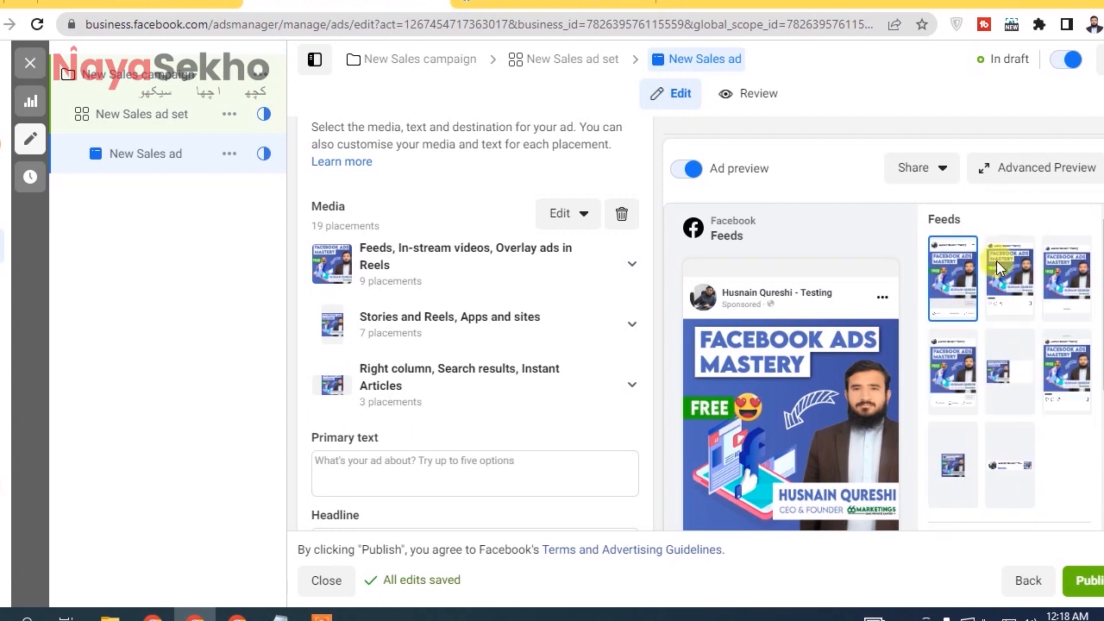
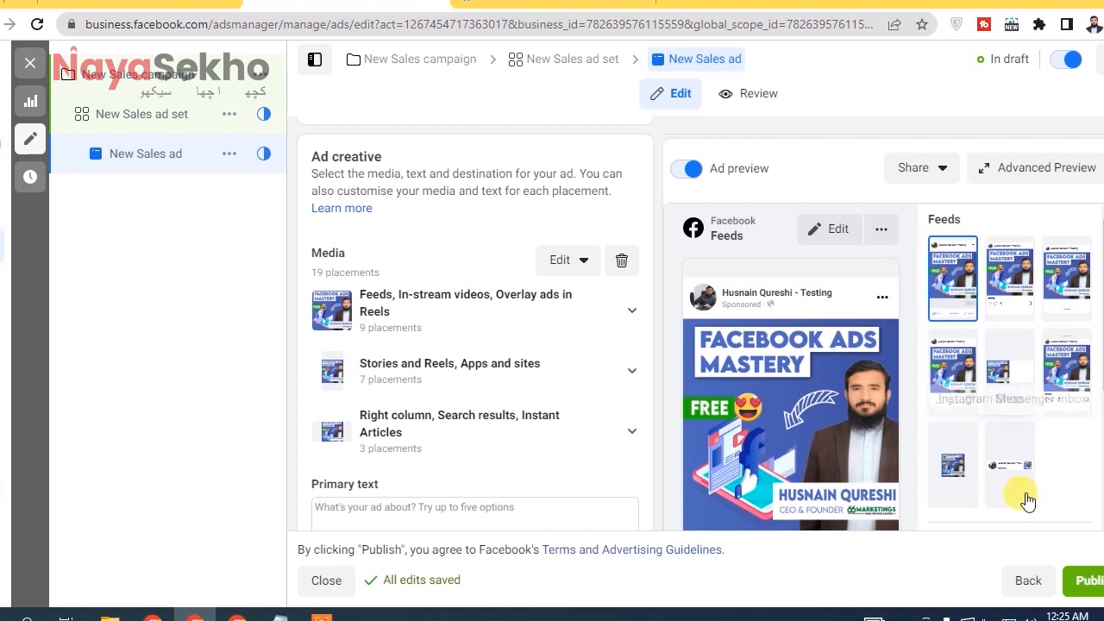
Preview the ad in the Messenger Inbox, Instagram Stories and Instagram Reels placements.
{"action": "scroll", "coordinate": [1098, 340], "scroll_direction": "down", "scroll_amount": 3}
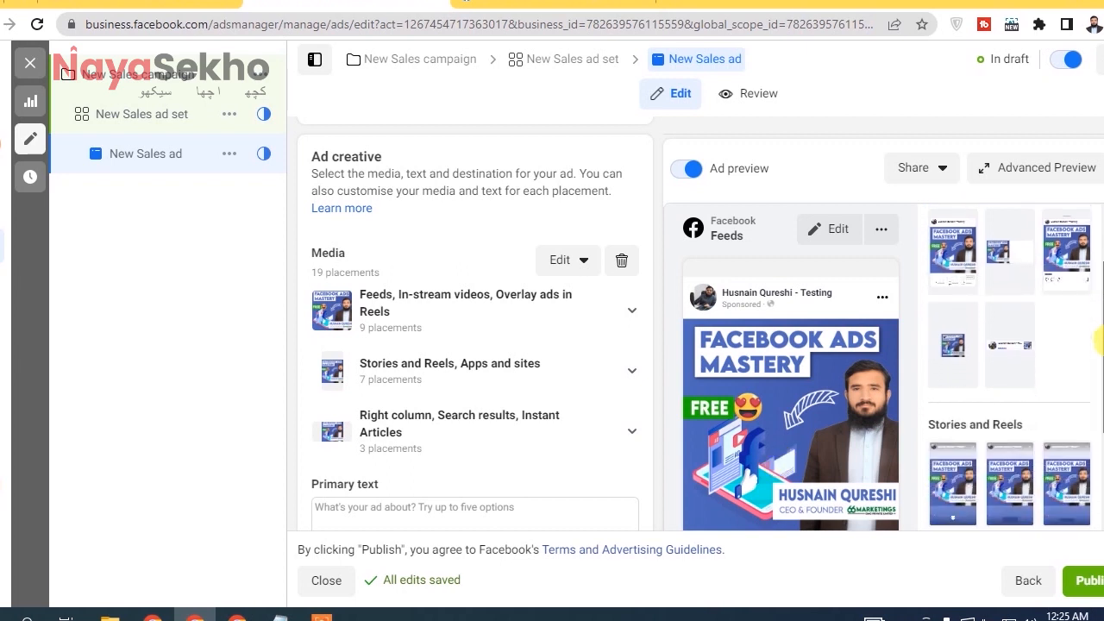
{"action": "left_click", "coordinate": [998, 350]}
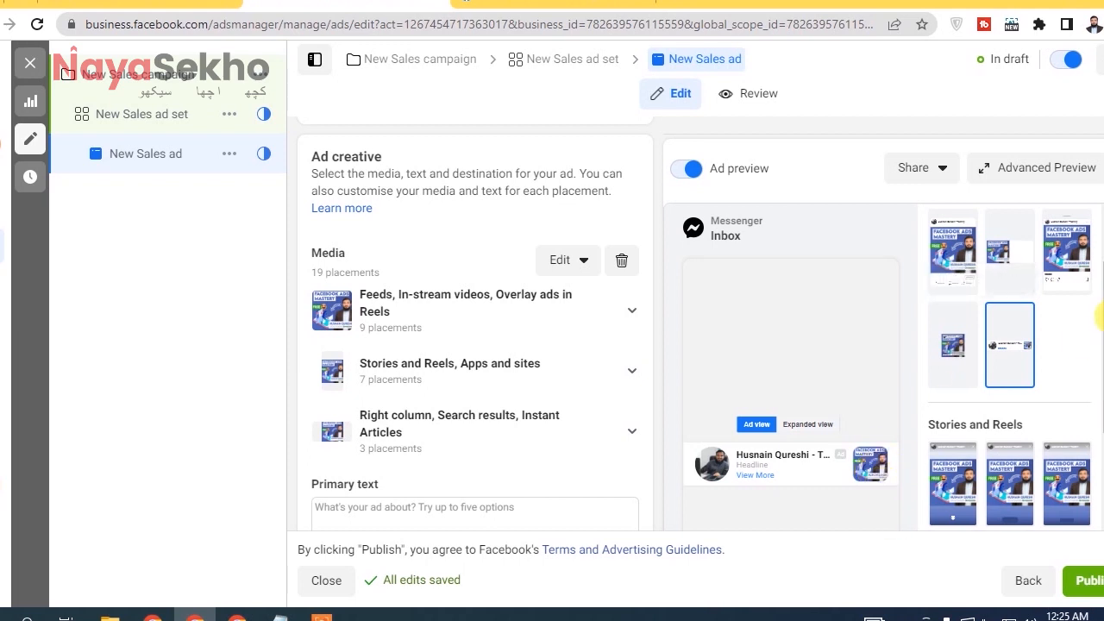
{"action": "scroll", "coordinate": [1097, 363], "scroll_direction": "down", "scroll_amount": 2}
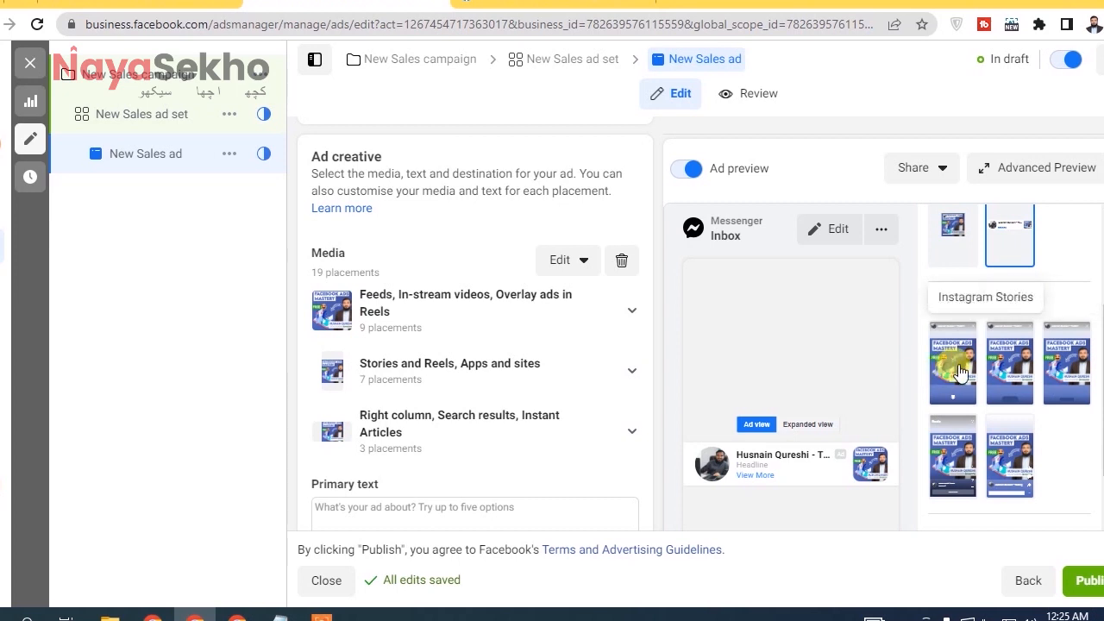
{"action": "left_click", "coordinate": [957, 369]}
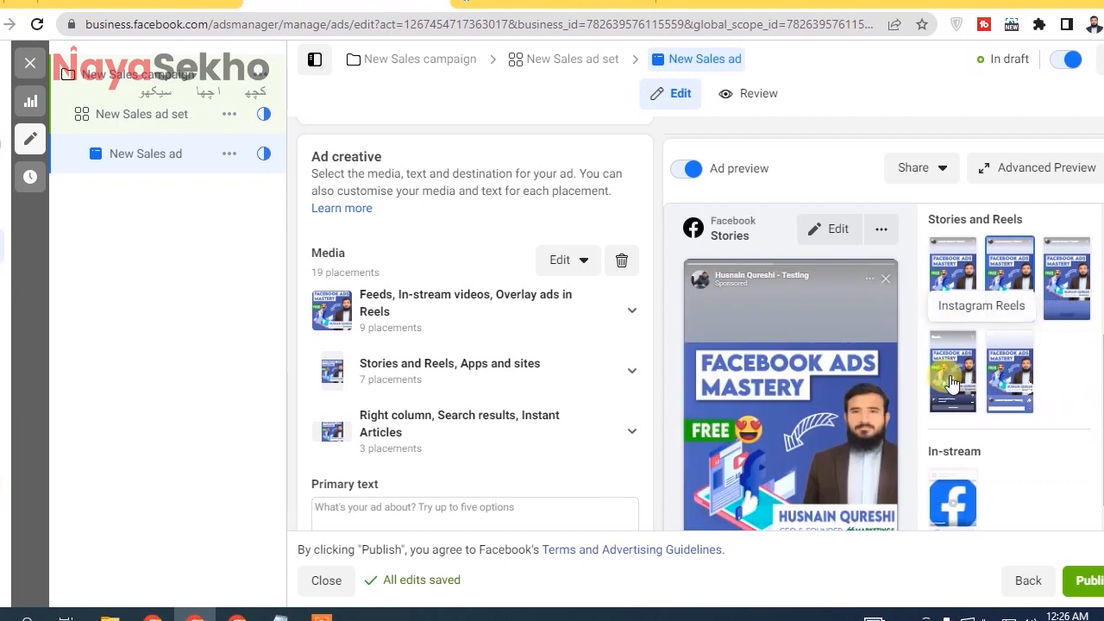
{"action": "left_click", "coordinate": [949, 383]}
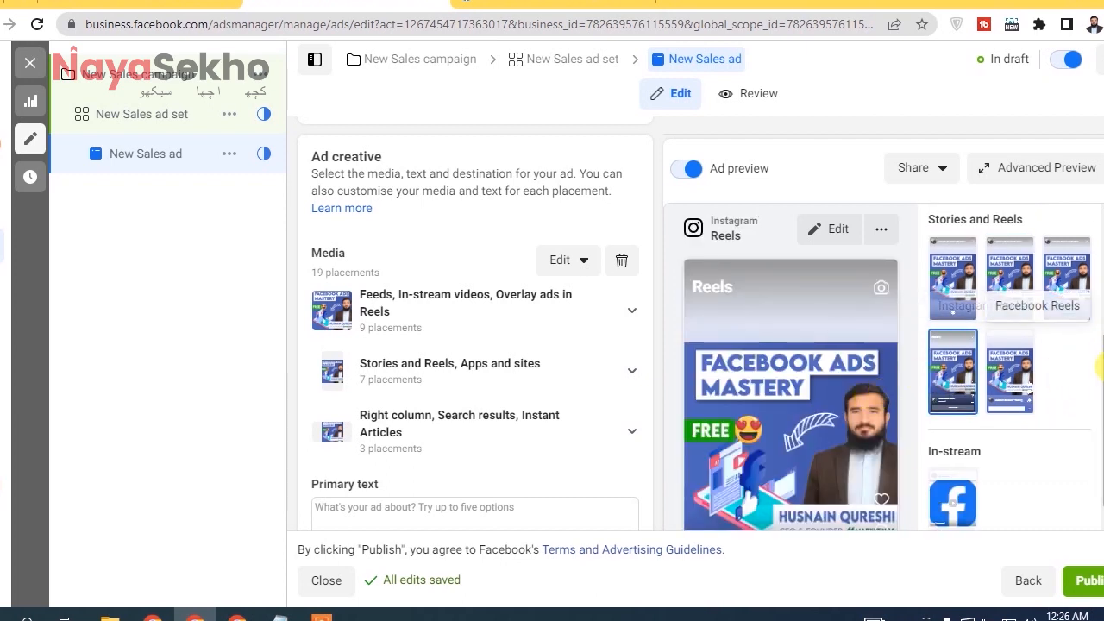
Look through the ad form's identity, media, text and tracking sections, and return the ad preview to the Facebook Feeds placement.
{"action": "scroll", "coordinate": [845, 376], "scroll_direction": "down", "scroll_amount": 10}
{"action": "scroll", "coordinate": [846, 373], "scroll_direction": "down", "scroll_amount": 4}
{"action": "scroll", "coordinate": [846, 365], "scroll_direction": "up", "scroll_amount": 5}
{"action": "scroll", "coordinate": [837, 377], "scroll_direction": "down", "scroll_amount": 4}
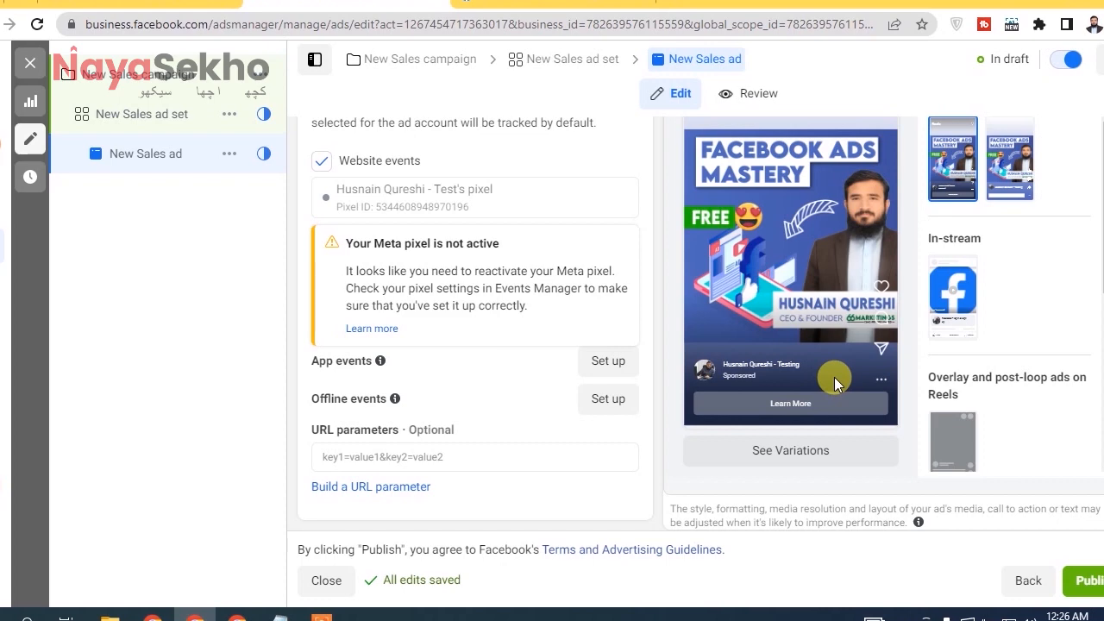
{"action": "scroll", "coordinate": [596, 284], "scroll_direction": "up", "scroll_amount": 10}
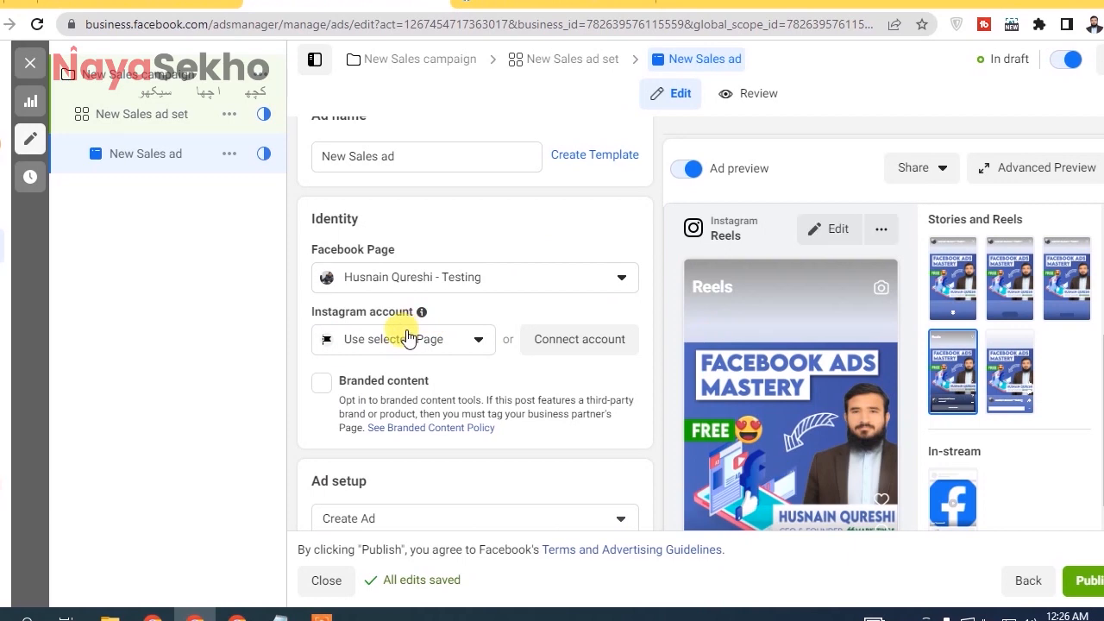
{"action": "scroll", "coordinate": [492, 296], "scroll_direction": "down", "scroll_amount": 10}
{"action": "scroll", "coordinate": [511, 295], "scroll_direction": "down", "scroll_amount": 1}
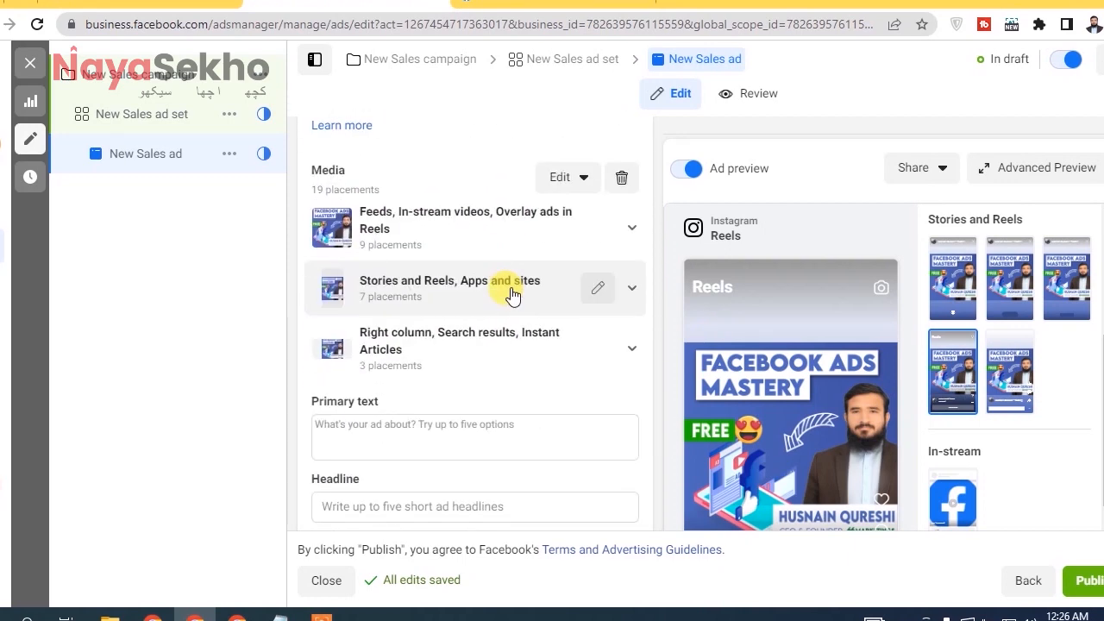
{"action": "scroll", "coordinate": [475, 323], "scroll_direction": "down", "scroll_amount": 3}
{"action": "scroll", "coordinate": [475, 324], "scroll_direction": "up", "scroll_amount": 2}
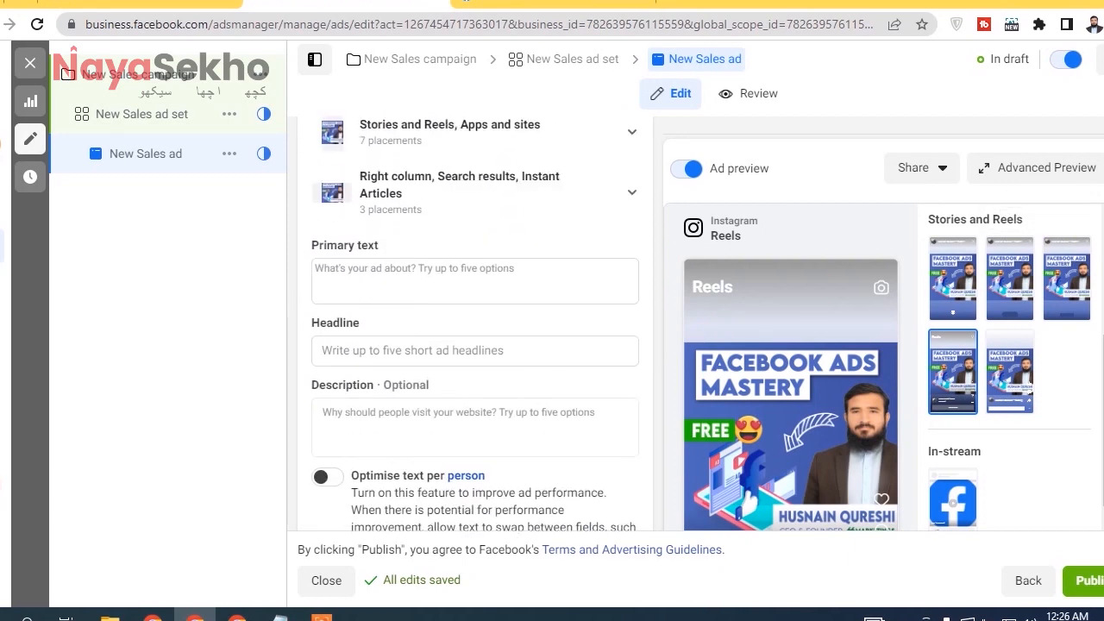
{"action": "scroll", "coordinate": [1010, 371], "scroll_direction": "up", "scroll_amount": 3}
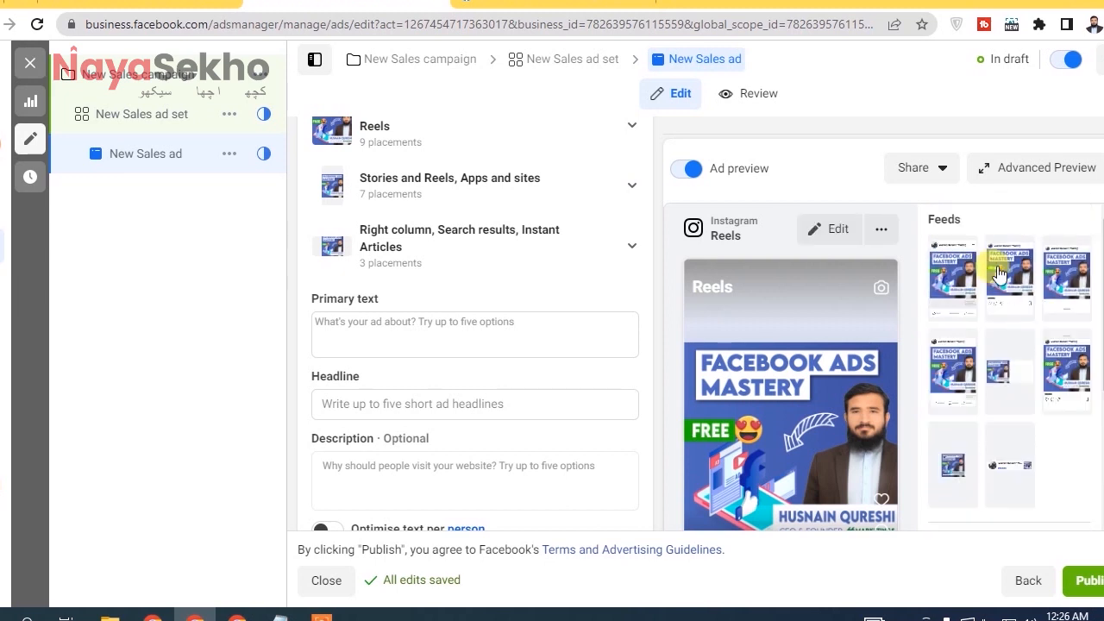
{"action": "left_click", "coordinate": [966, 278]}
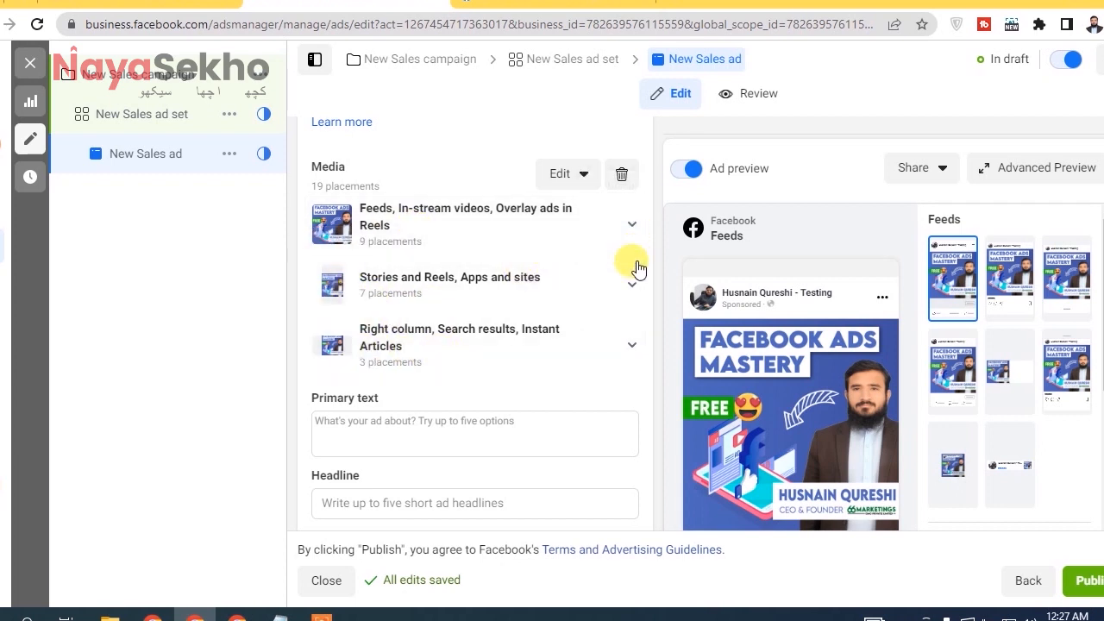
Examine the replacement media options for the Facebook Overlay ads in Reels placement, then close its editor without changes and collapse the placement group.
{"action": "left_click", "coordinate": [632, 228]}
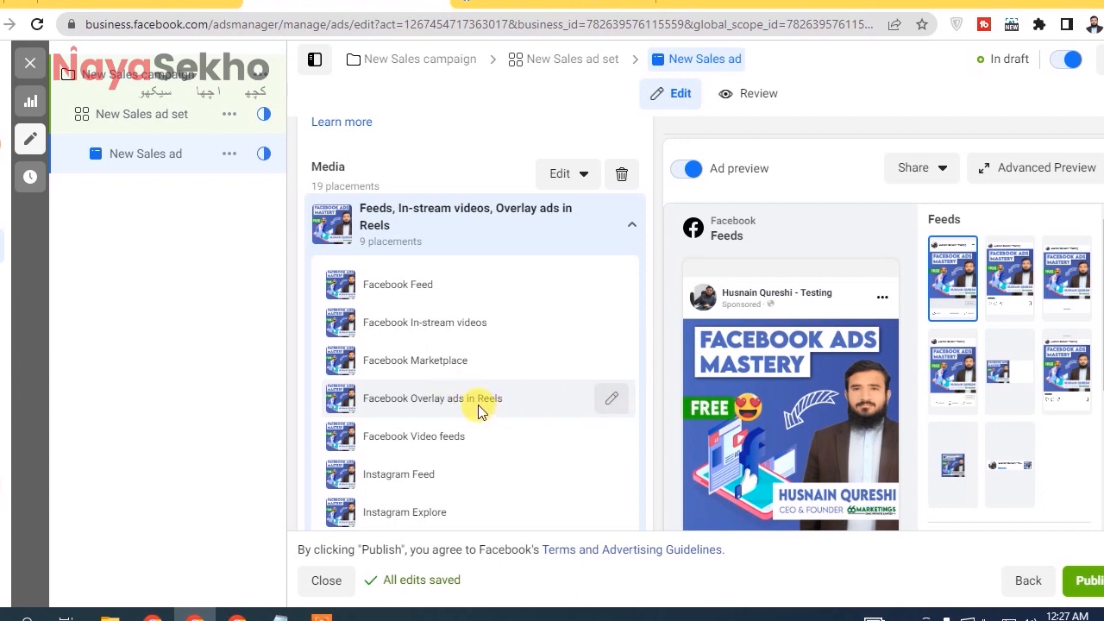
{"action": "left_click", "coordinate": [612, 398]}
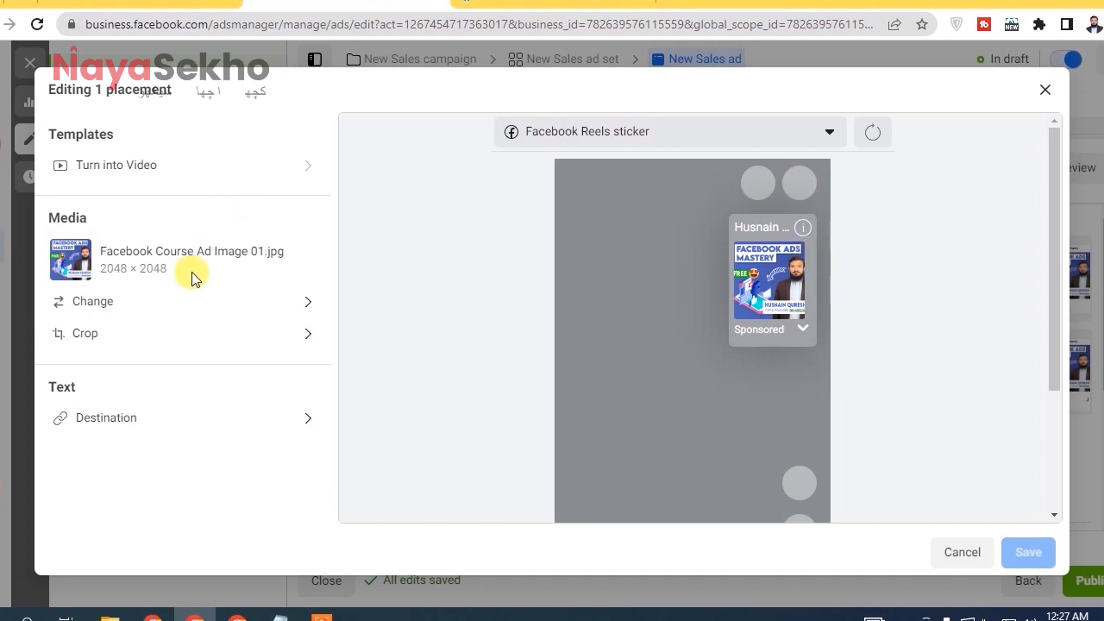
{"action": "left_click", "coordinate": [153, 308]}
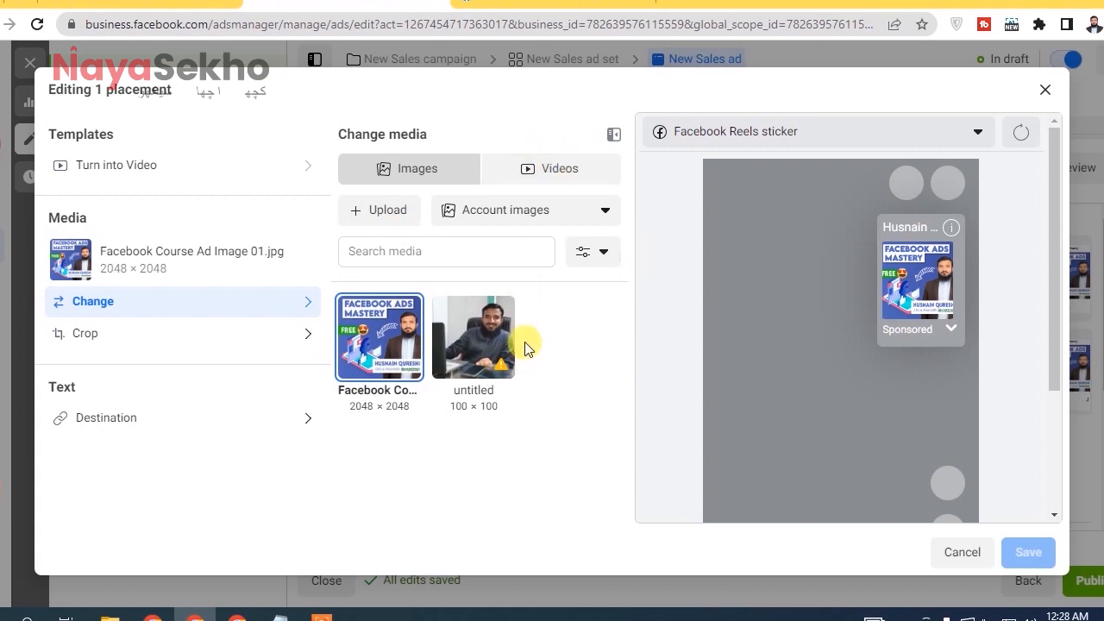
{"action": "left_click", "coordinate": [1045, 90]}
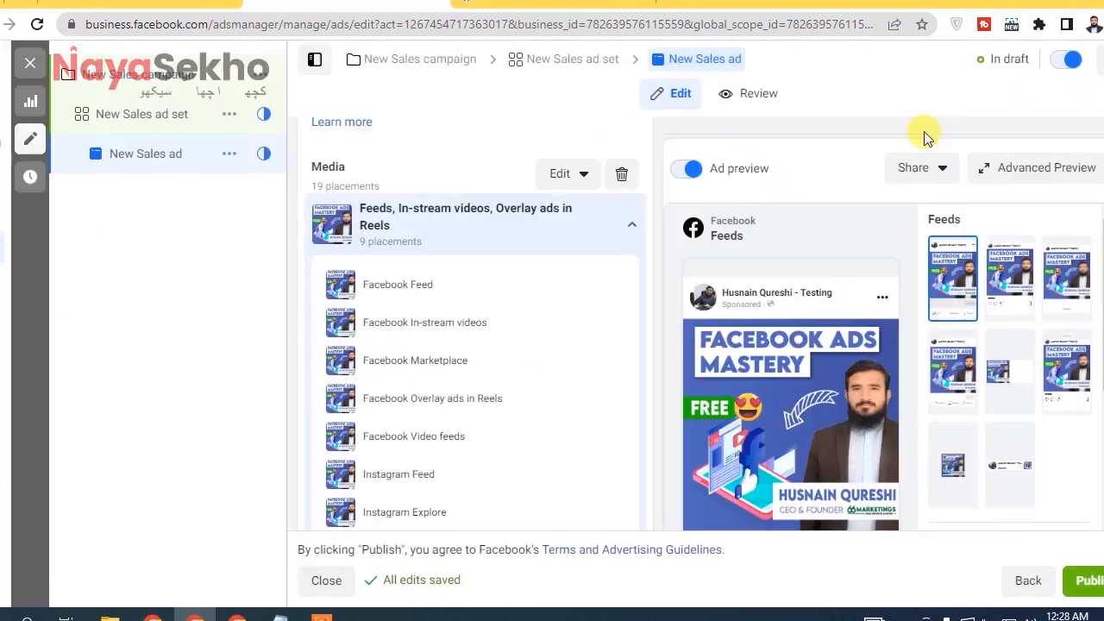
{"action": "left_click", "coordinate": [632, 228]}
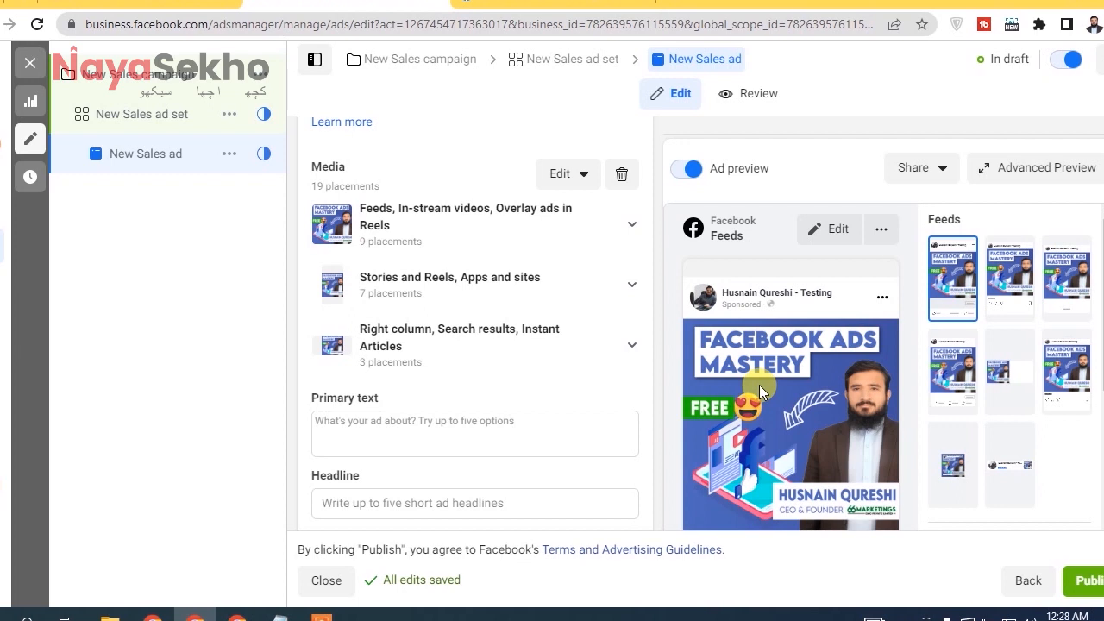
{"action": "scroll", "coordinate": [474, 324], "scroll_direction": "down", "scroll_amount": 2}
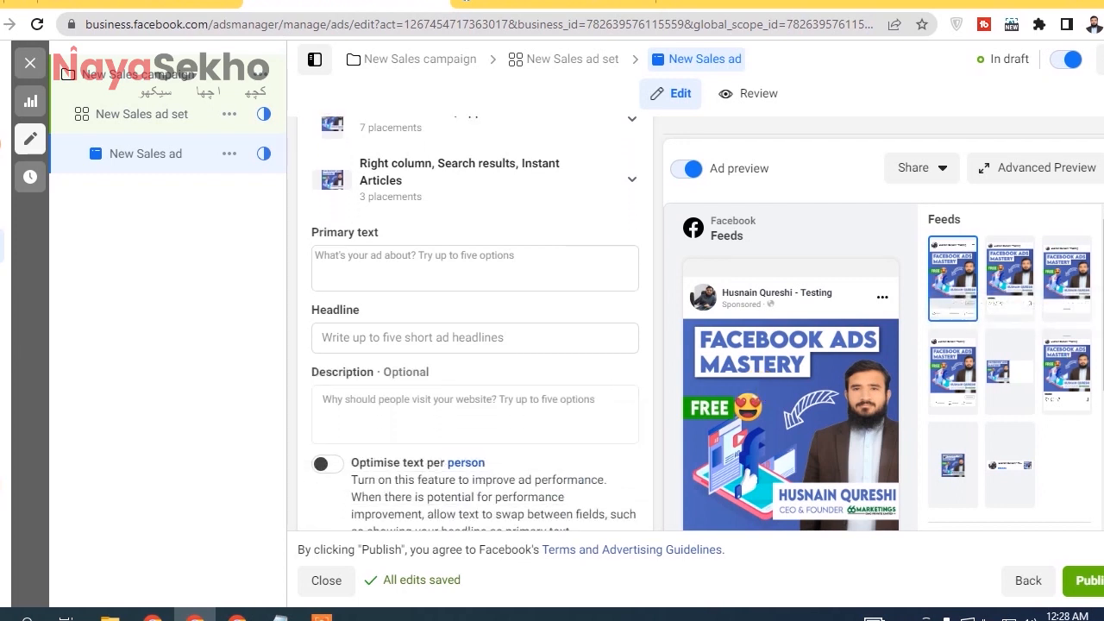
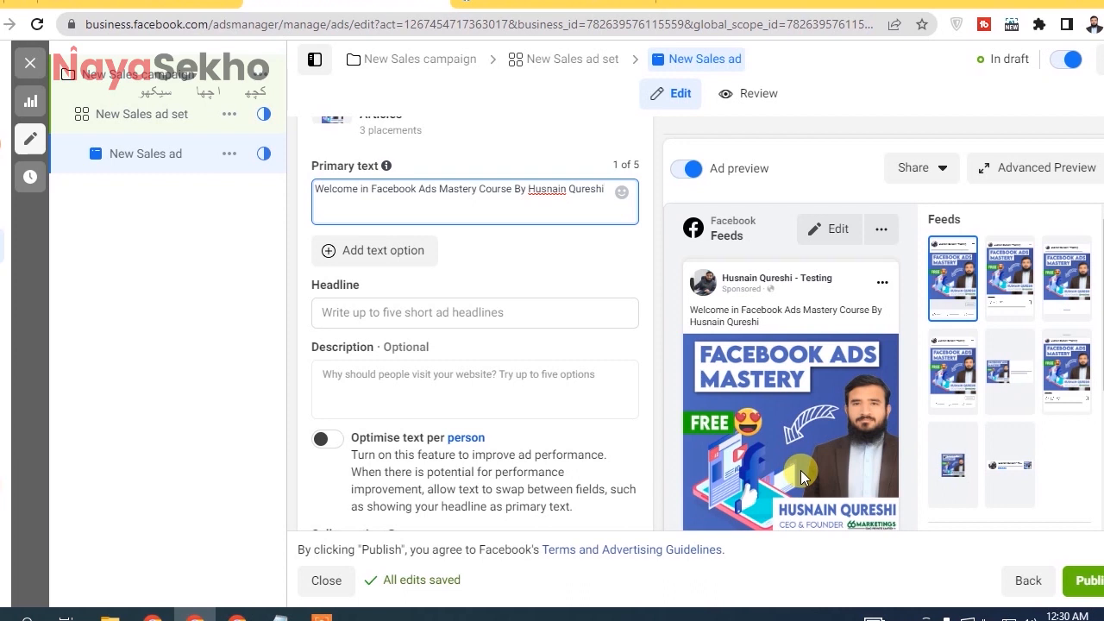
Lengthen the ad's primary text by copying its welcome sentence and pasting it repeatedly until it appears four times.
{"action": "triple_click", "coordinate": [427, 191]}
{"action": "right_click", "coordinate": [423, 190]}
{"action": "left_click", "coordinate": [512, 257]}
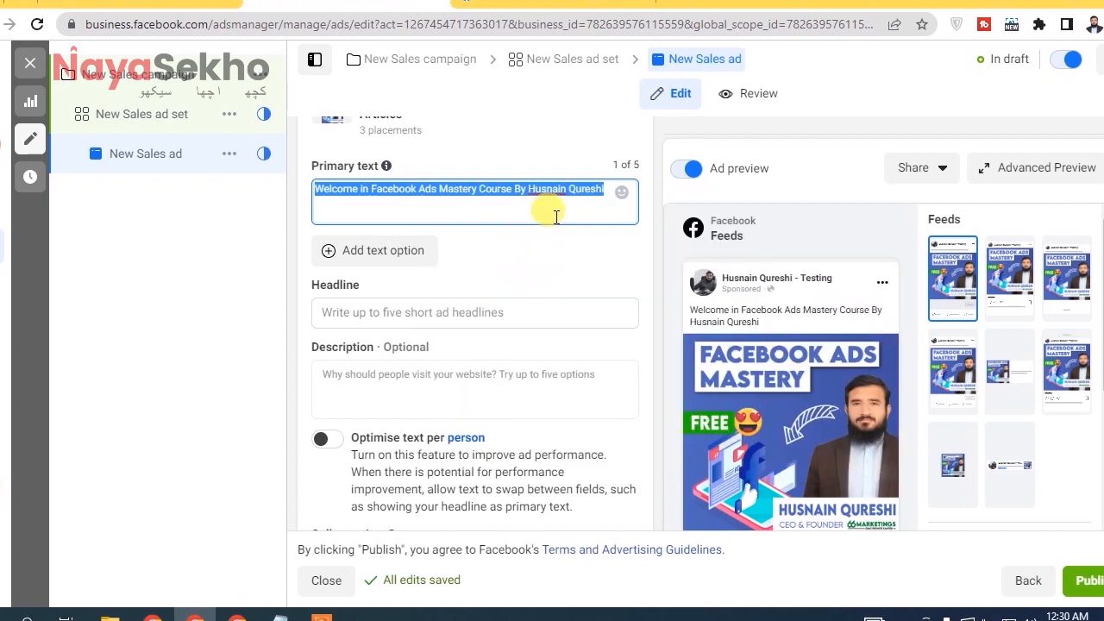
{"action": "key", "text": "ctrl+v"}
{"action": "key", "text": "ctrl+v"}
{"action": "key", "text": "ctrl+v"}
{"action": "key", "text": "ctrl+v"}
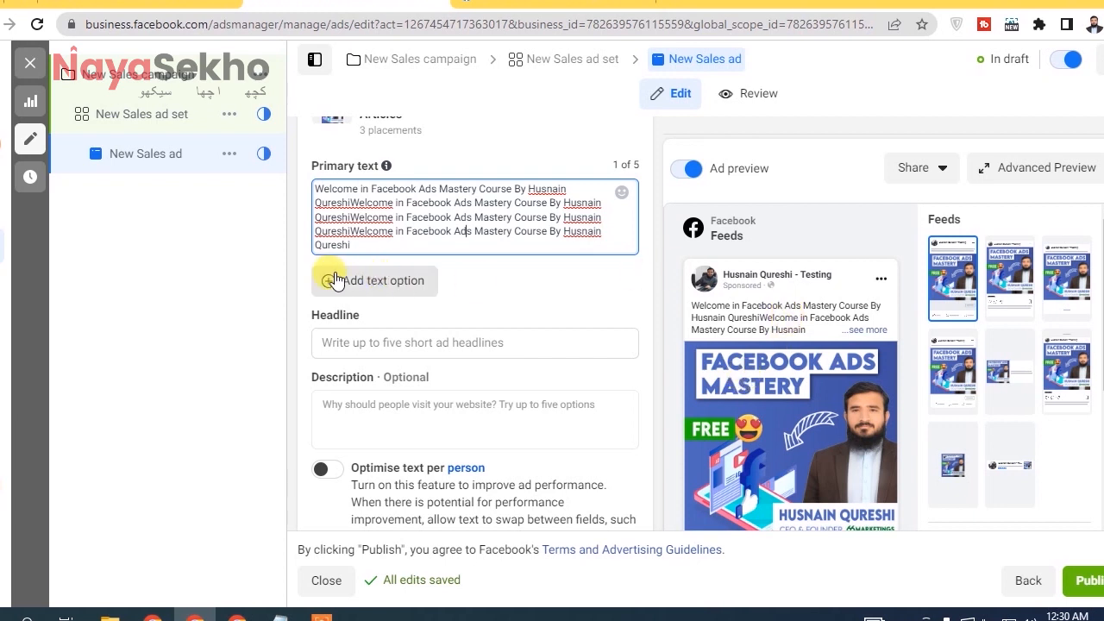
Try adding a second primary text option, remove it again, and look over the ad preview and the remaining form sections.
{"action": "left_click", "coordinate": [391, 286]}
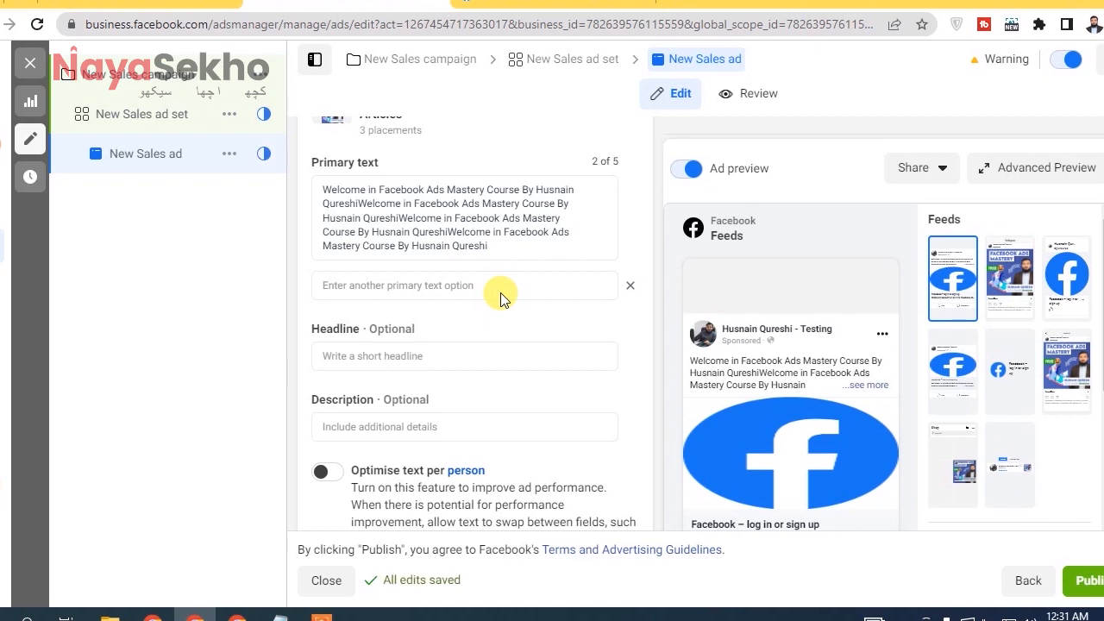
{"action": "left_click", "coordinate": [623, 294]}
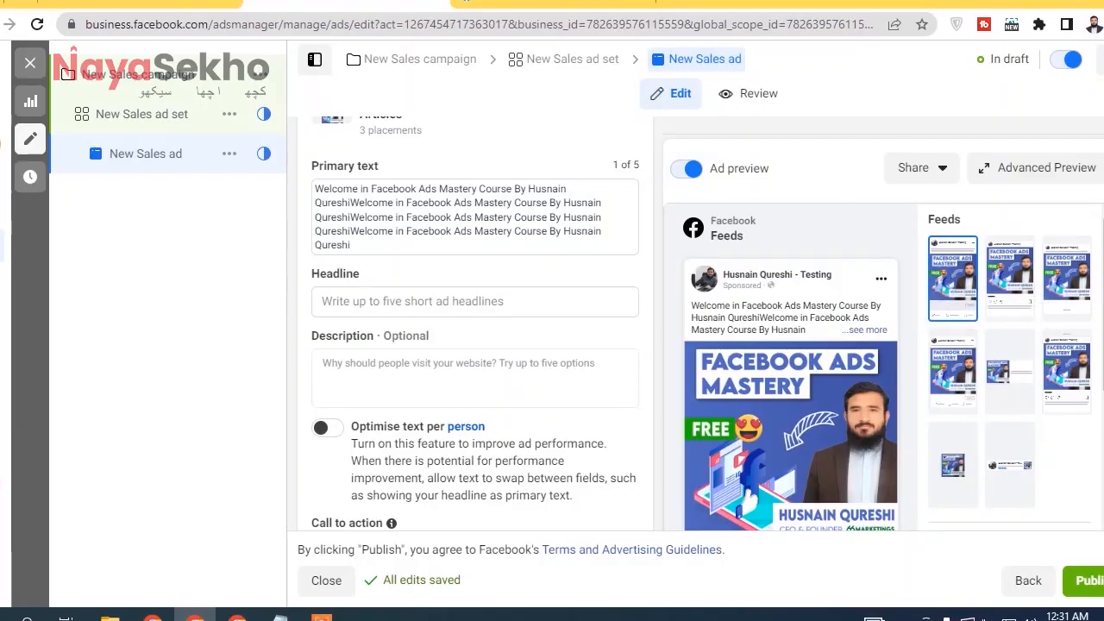
{"action": "scroll", "coordinate": [474, 328], "scroll_direction": "down", "scroll_amount": 10}
{"action": "scroll", "coordinate": [474, 345], "scroll_direction": "down", "scroll_amount": 10}
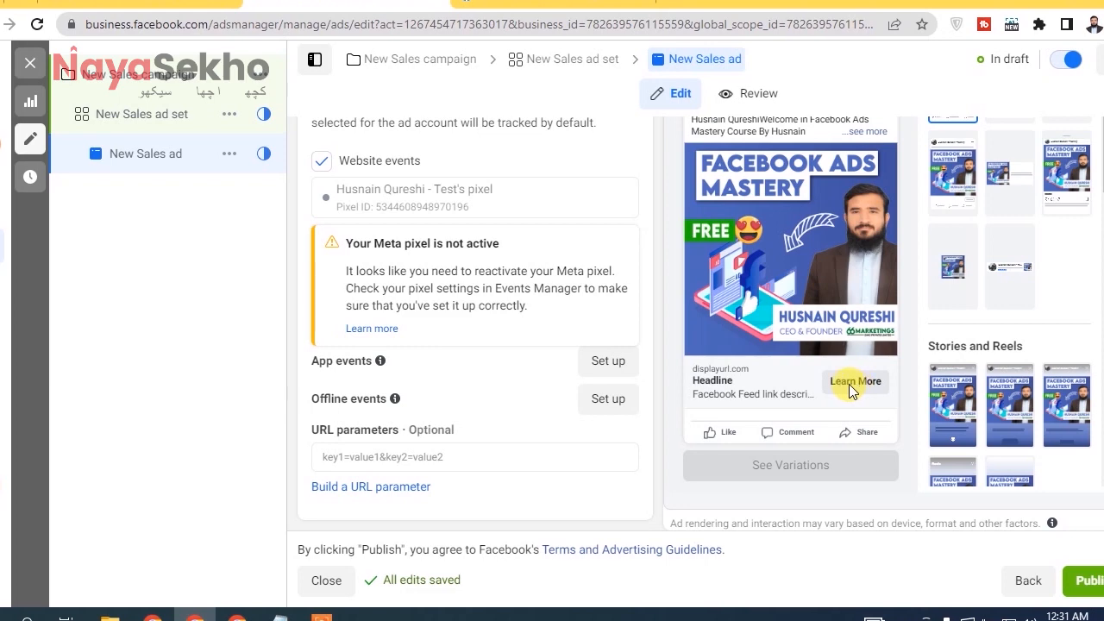
{"action": "scroll", "coordinate": [849, 390], "scroll_direction": "up", "scroll_amount": 10}
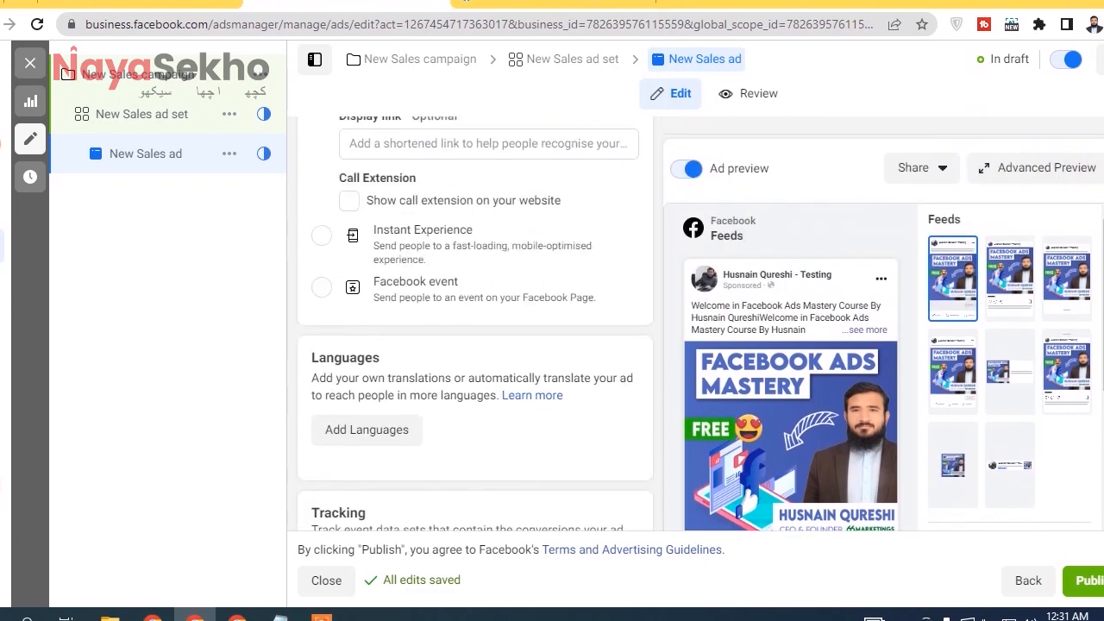
{"action": "scroll", "coordinate": [765, 362], "scroll_direction": "up", "scroll_amount": 8}
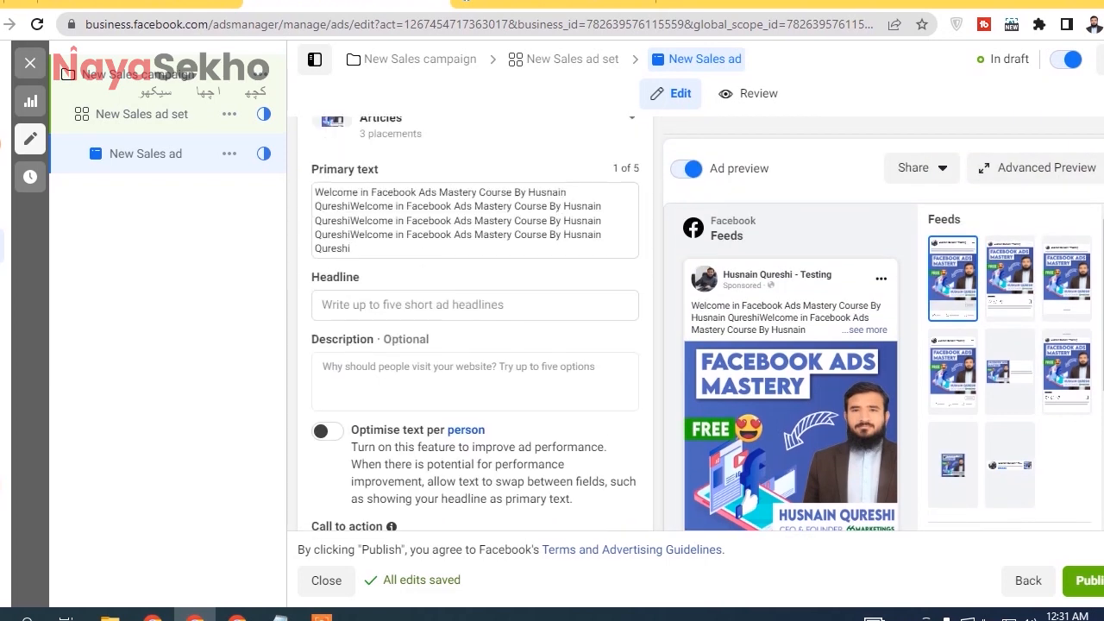
Look at the empty headline and description fields, and briefly try the Optimise text per person option.
{"action": "left_click", "coordinate": [404, 306]}
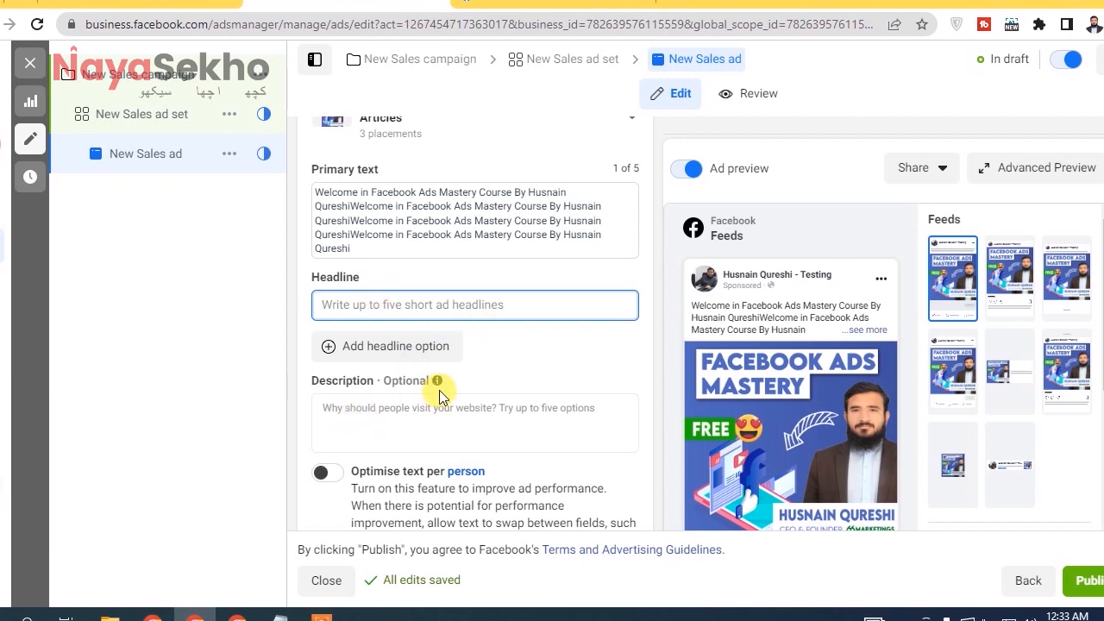
{"action": "mouse_move", "coordinate": [439, 384]}
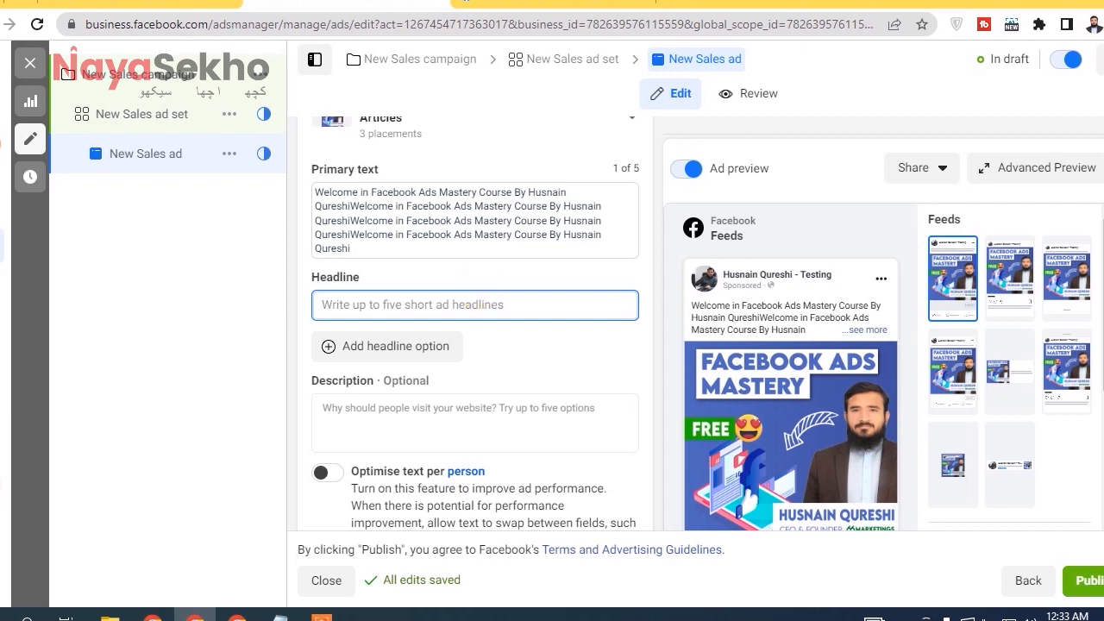
{"action": "scroll", "coordinate": [475, 345], "scroll_direction": "down", "scroll_amount": 3}
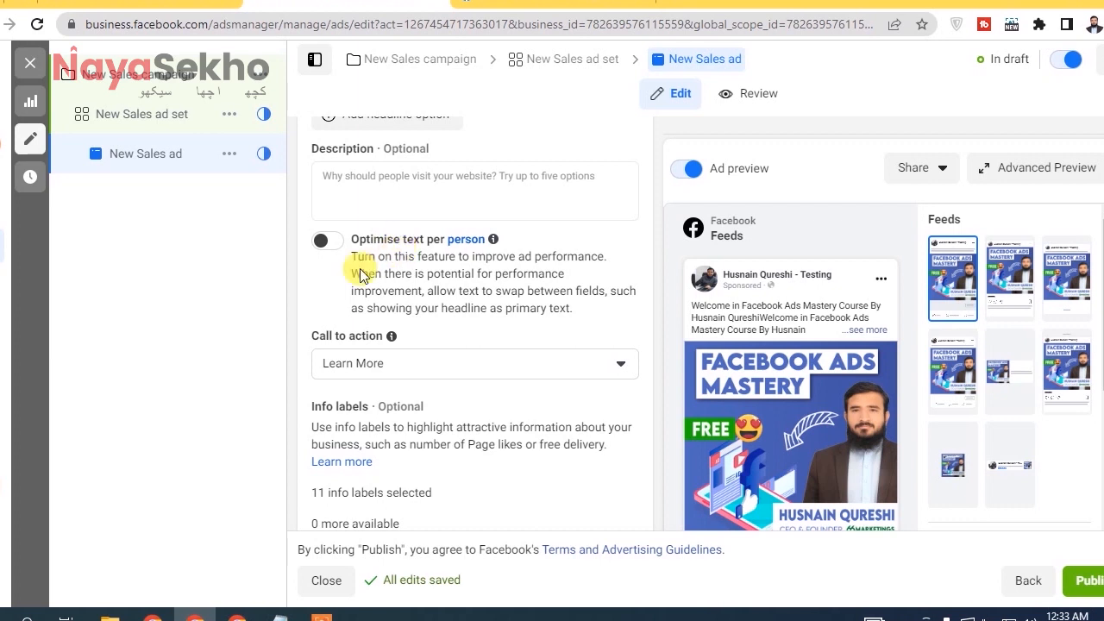
{"action": "left_click", "coordinate": [321, 241]}
{"action": "left_click", "coordinate": [321, 241]}
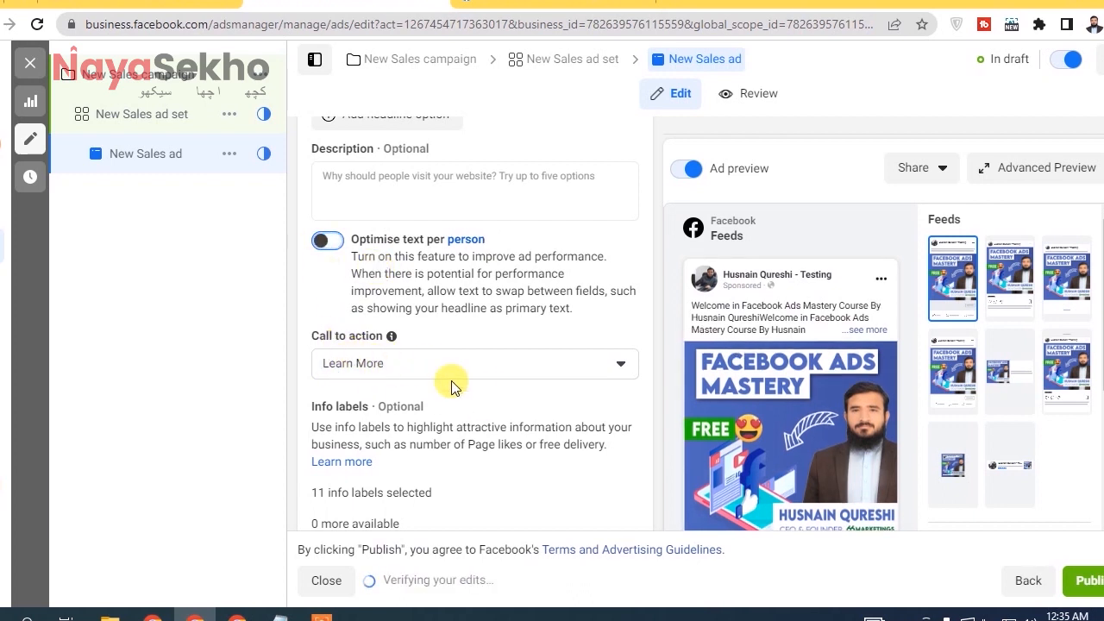
Check the call to action in the ad preview and change it to Shop now.
{"action": "scroll", "coordinate": [402, 369], "scroll_direction": "down", "scroll_amount": 10}
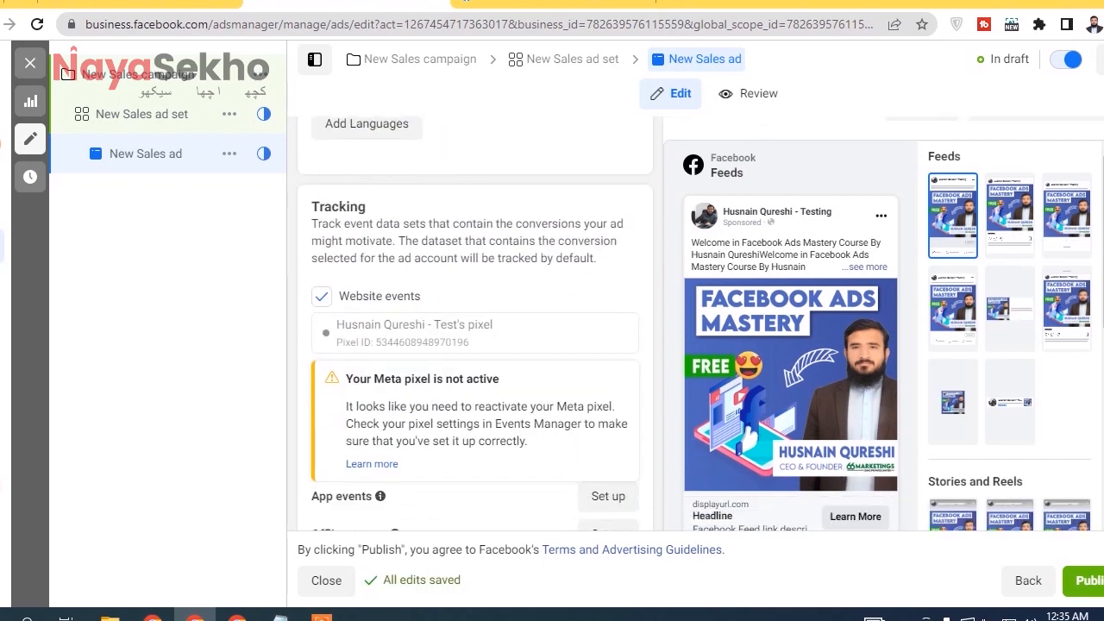
{"action": "scroll", "coordinate": [867, 390], "scroll_direction": "down", "scroll_amount": 2}
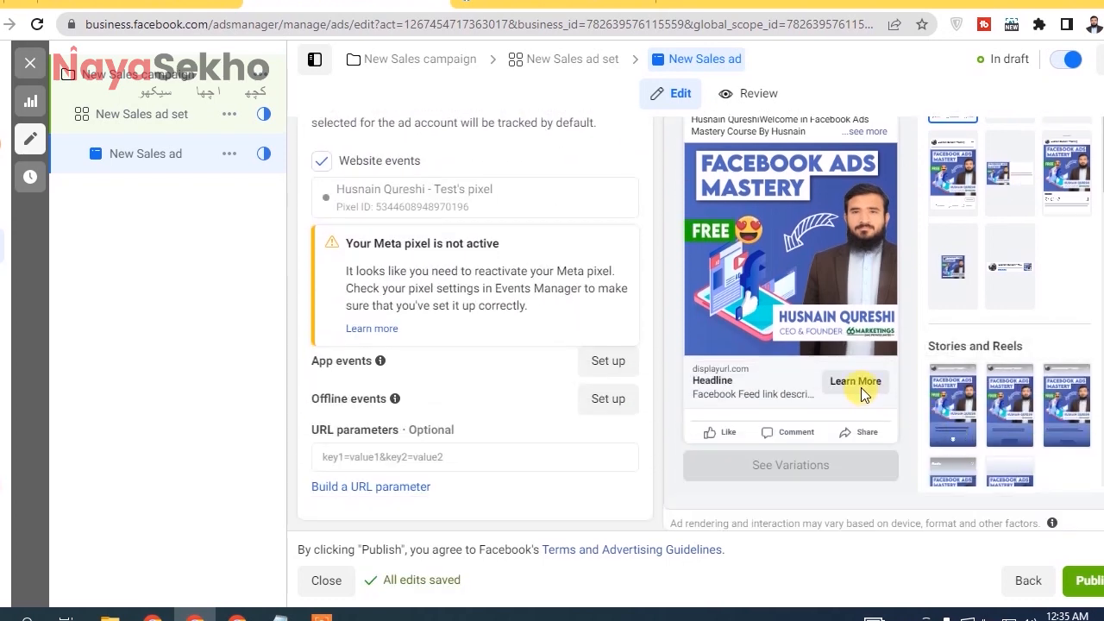
{"action": "scroll", "coordinate": [475, 324], "scroll_direction": "up", "scroll_amount": 8}
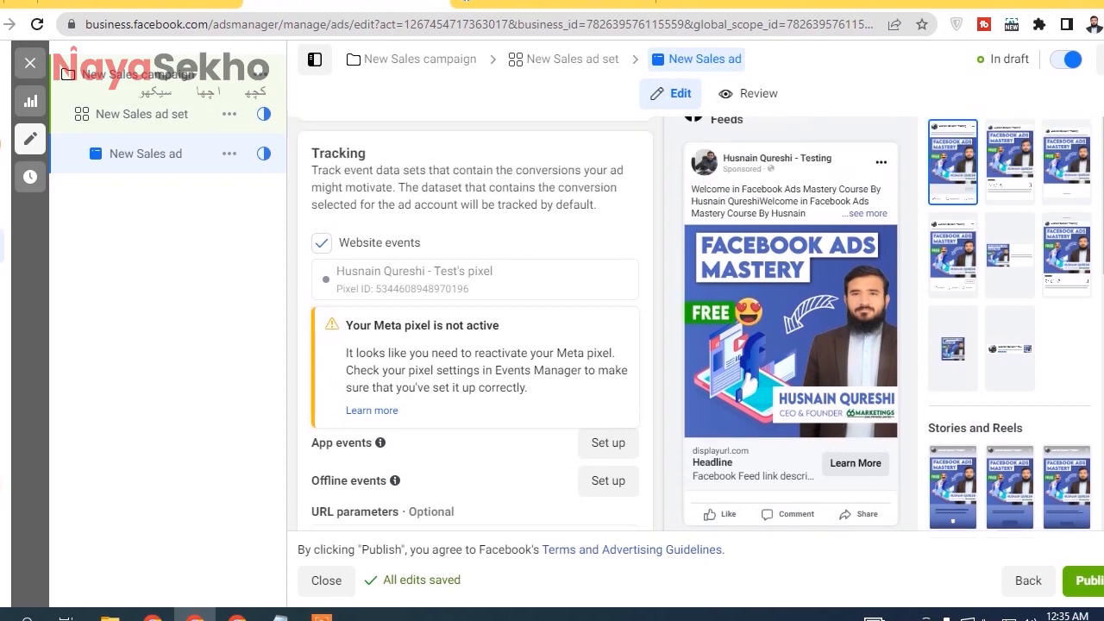
{"action": "scroll", "coordinate": [475, 324], "scroll_direction": "up", "scroll_amount": 2}
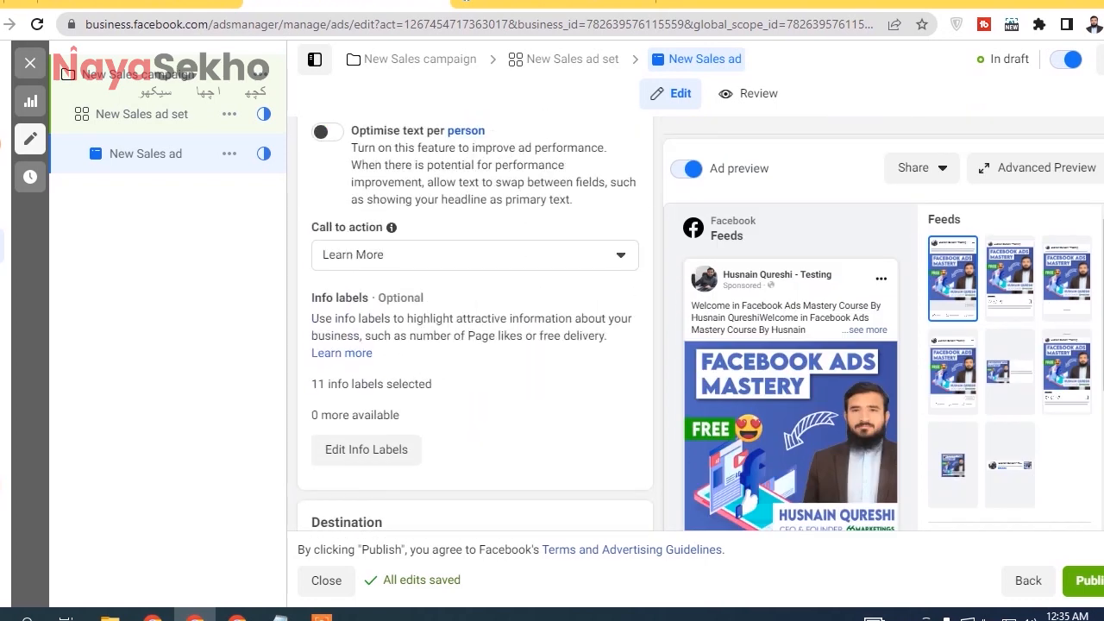
{"action": "left_click", "coordinate": [475, 284]}
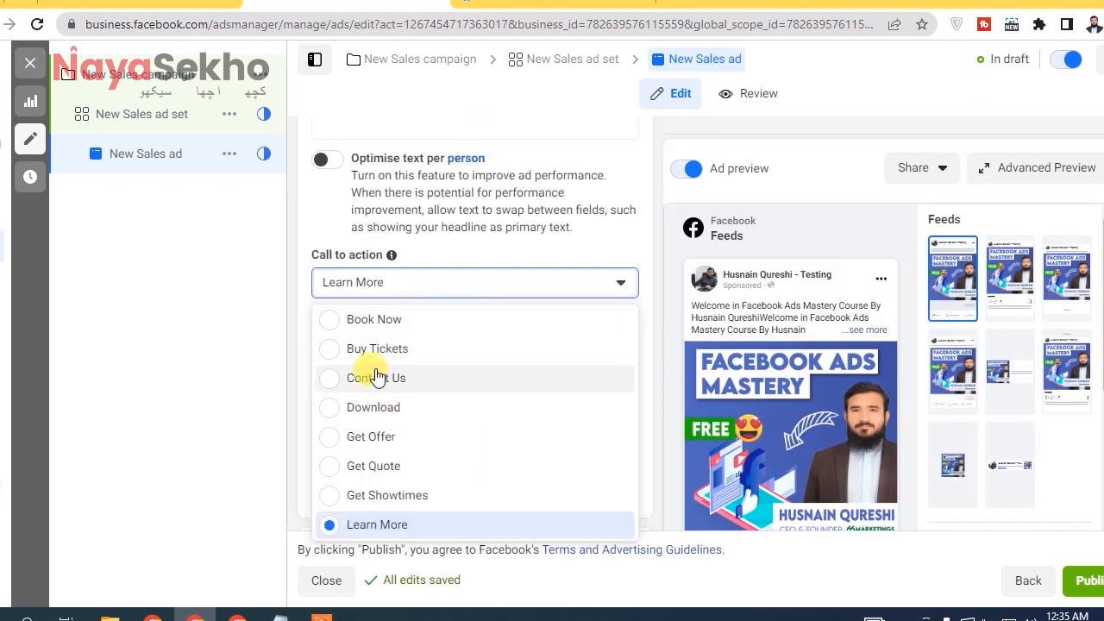
{"action": "scroll", "coordinate": [334, 437], "scroll_direction": "down", "scroll_amount": 3}
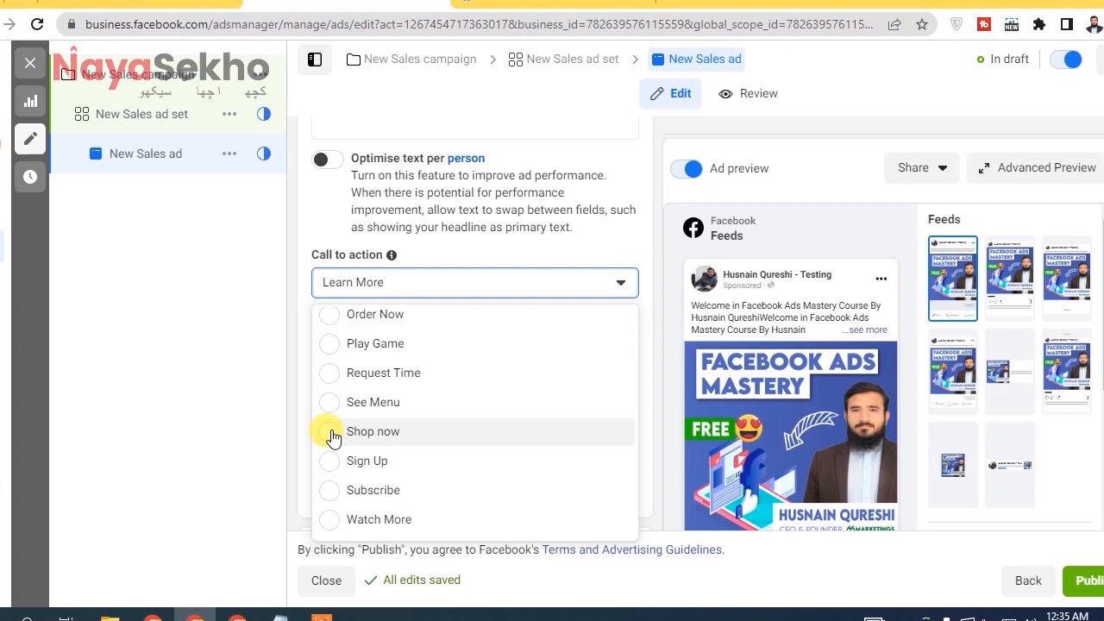
{"action": "left_click", "coordinate": [333, 436]}
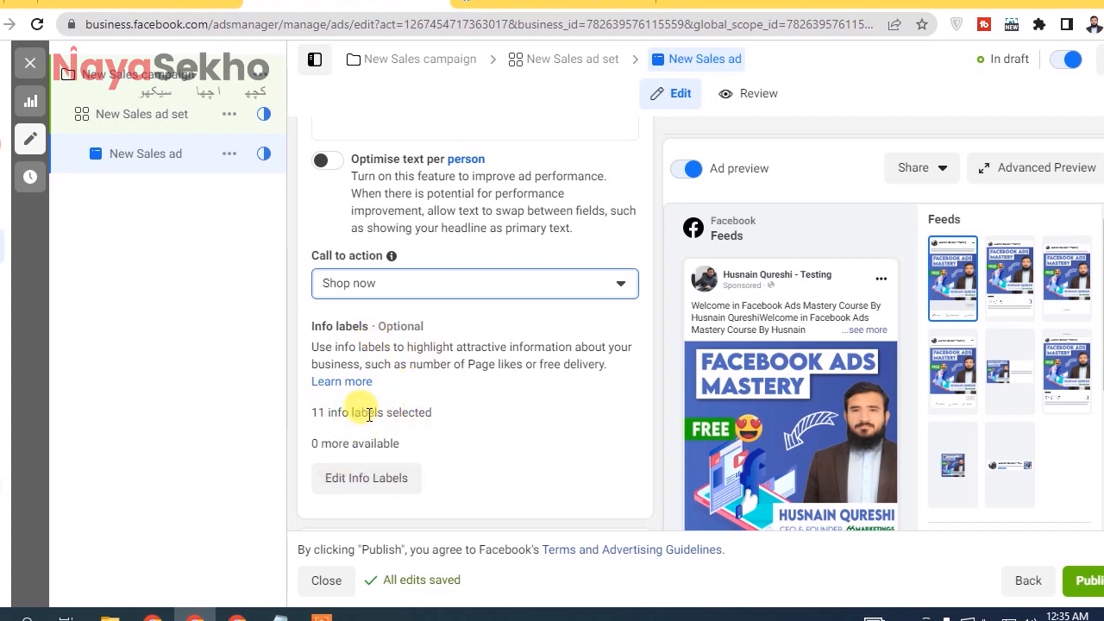
Open the ad's info labels for editing and set the type of info label 1 to Free delivery.
{"action": "left_click", "coordinate": [365, 478]}
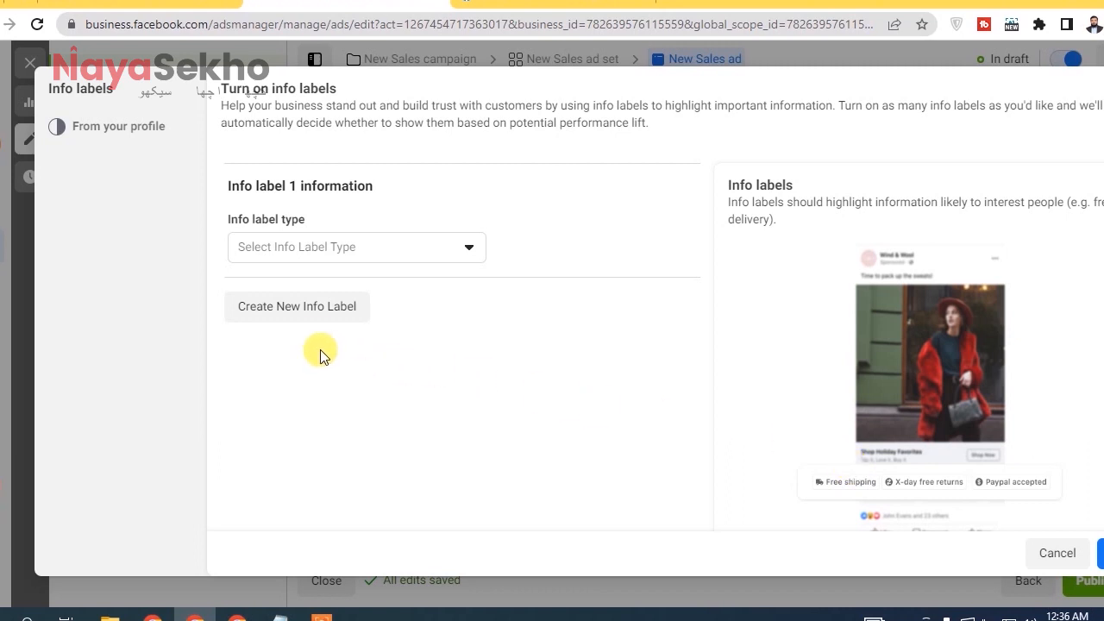
{"action": "left_click", "coordinate": [328, 307]}
{"action": "left_click", "coordinate": [351, 247]}
{"action": "left_click", "coordinate": [278, 183]}
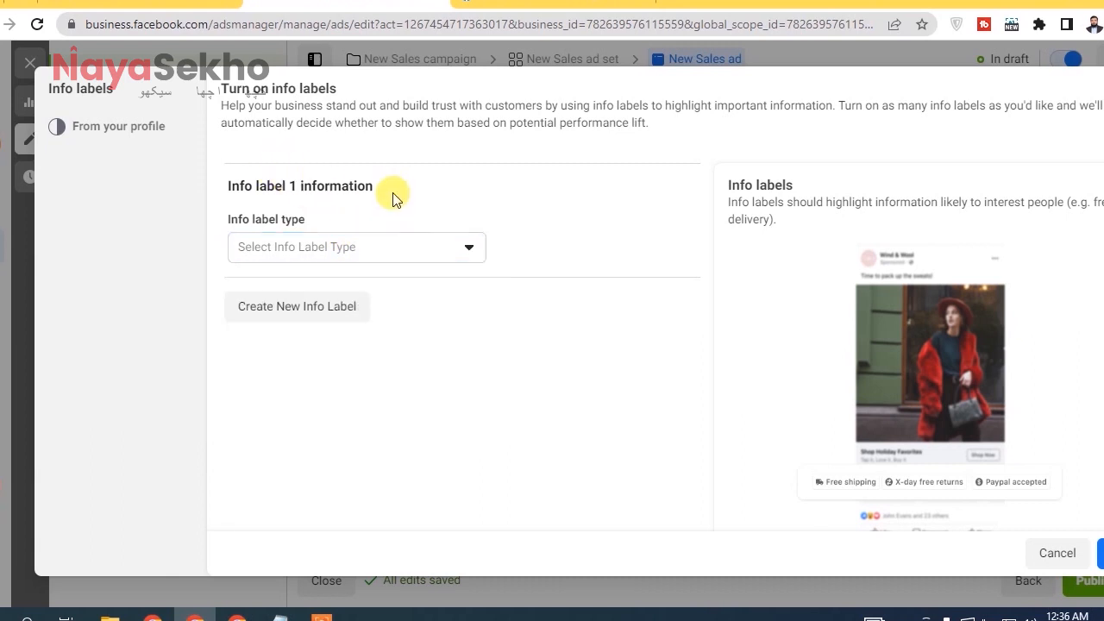
{"action": "left_click", "coordinate": [297, 255]}
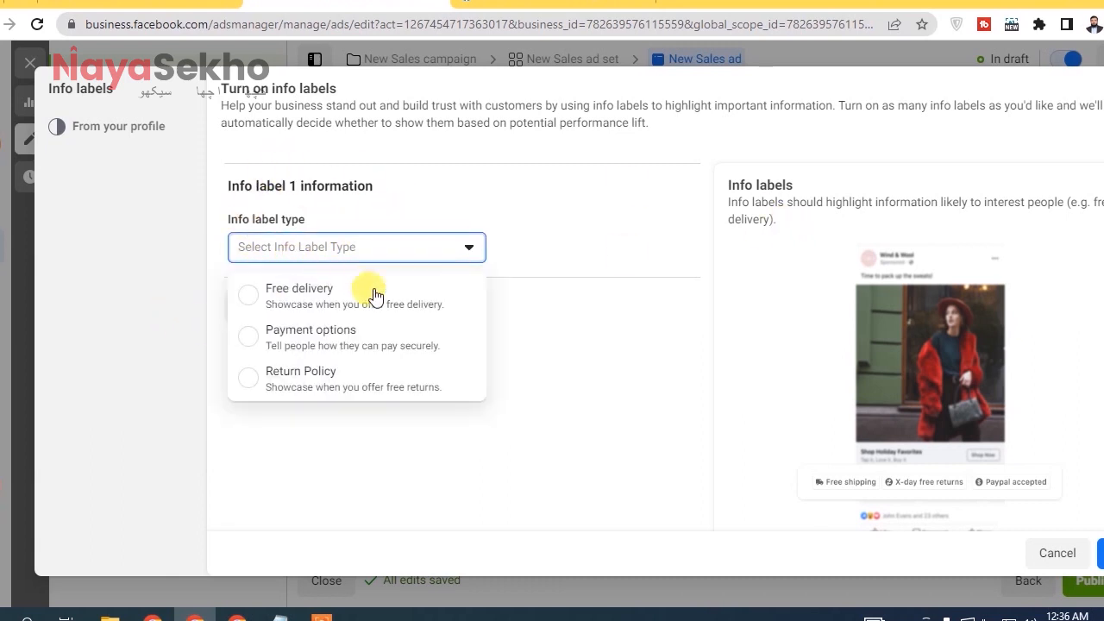
{"action": "left_click", "coordinate": [245, 296]}
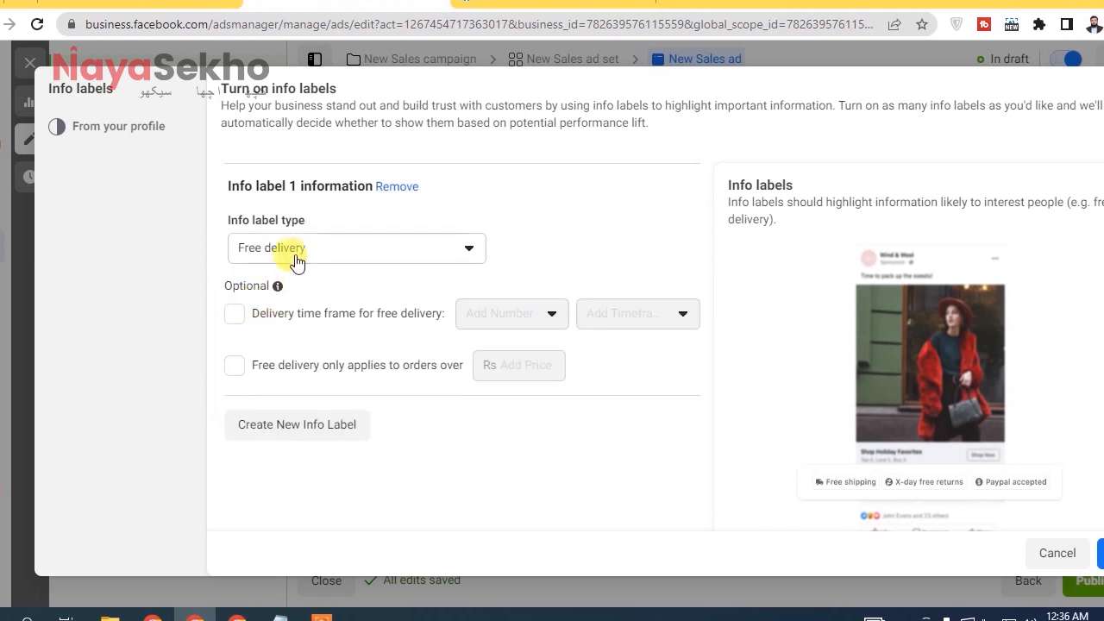
Enable the delivery time frame for the free delivery label, set it to 3 Days, and dismiss the phrasing hint.
{"action": "left_click", "coordinate": [234, 313]}
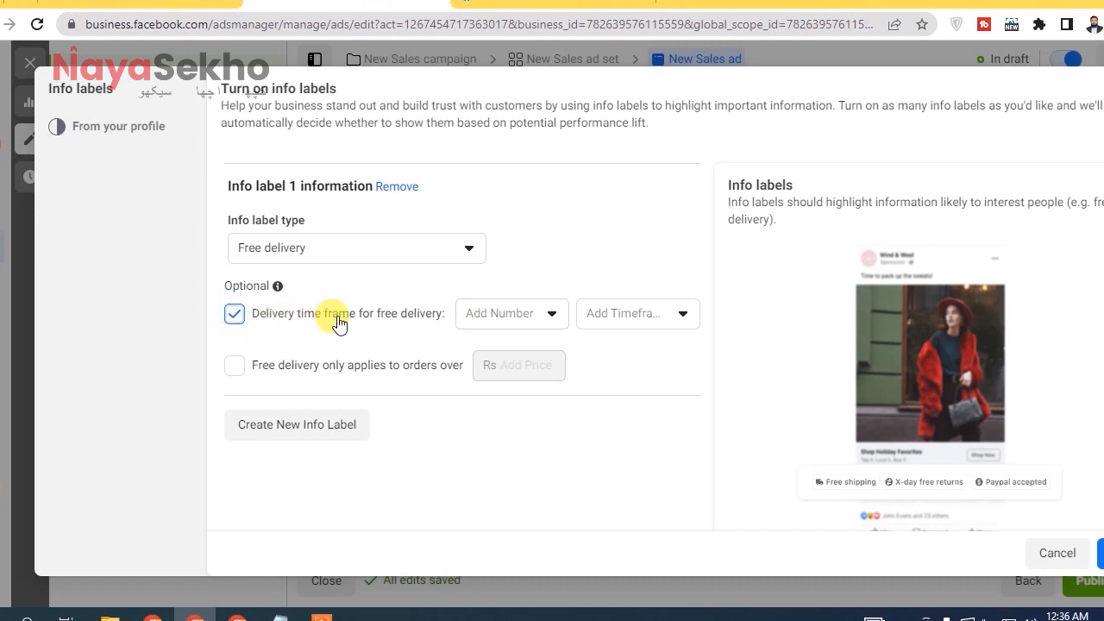
{"action": "left_click", "coordinate": [517, 322]}
{"action": "left_click", "coordinate": [524, 356]}
{"action": "left_click", "coordinate": [518, 314]}
{"action": "left_click", "coordinate": [505, 415]}
{"action": "left_click", "coordinate": [660, 328]}
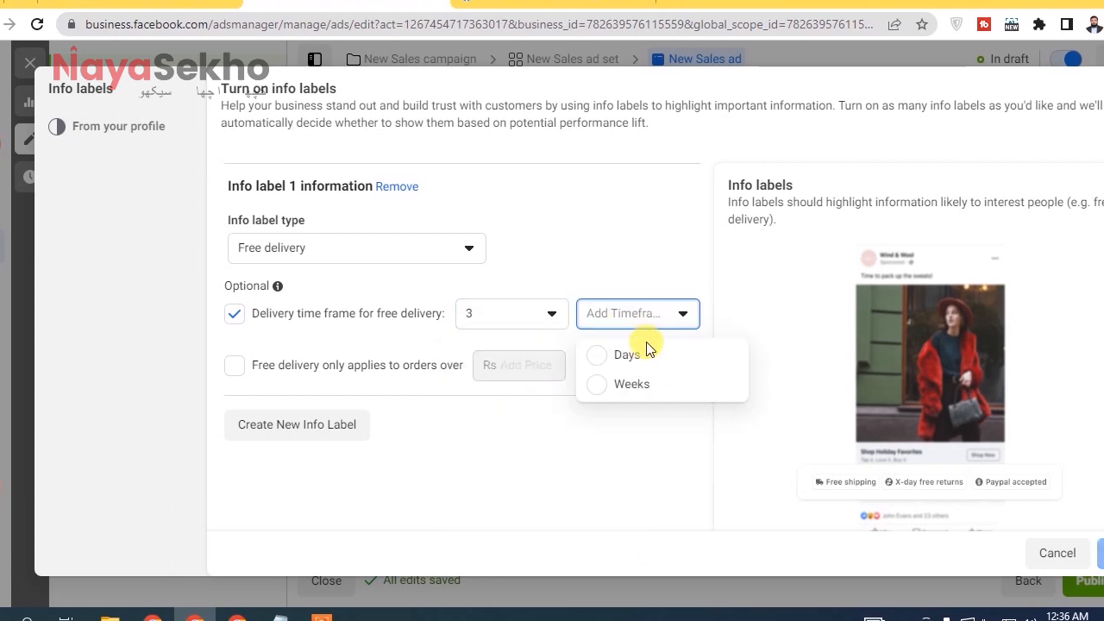
{"action": "left_click", "coordinate": [646, 361]}
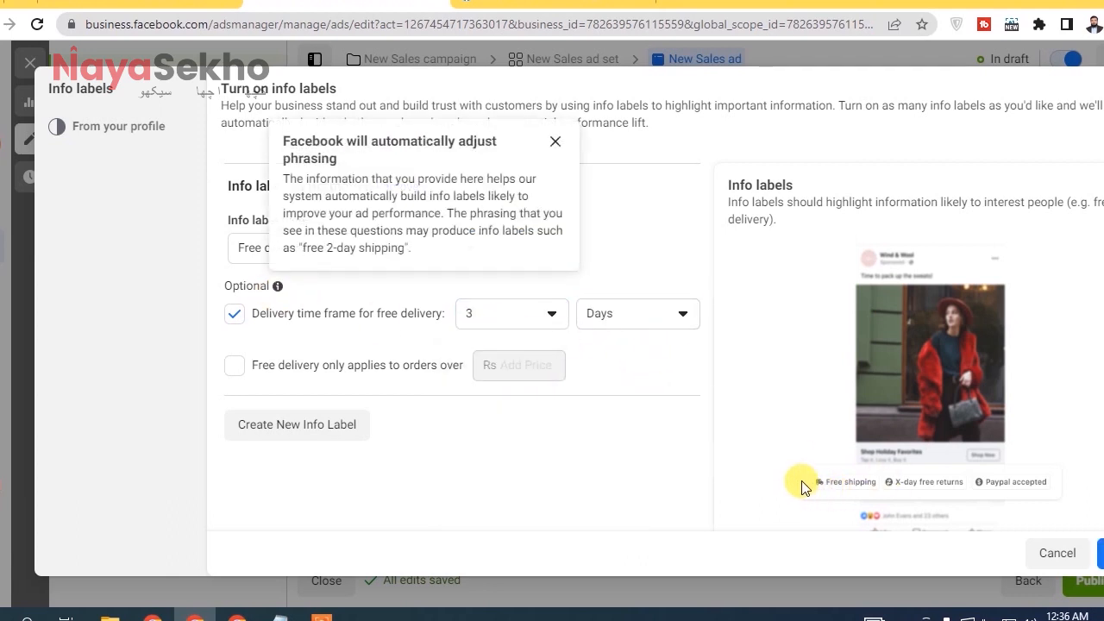
{"action": "left_click", "coordinate": [566, 148]}
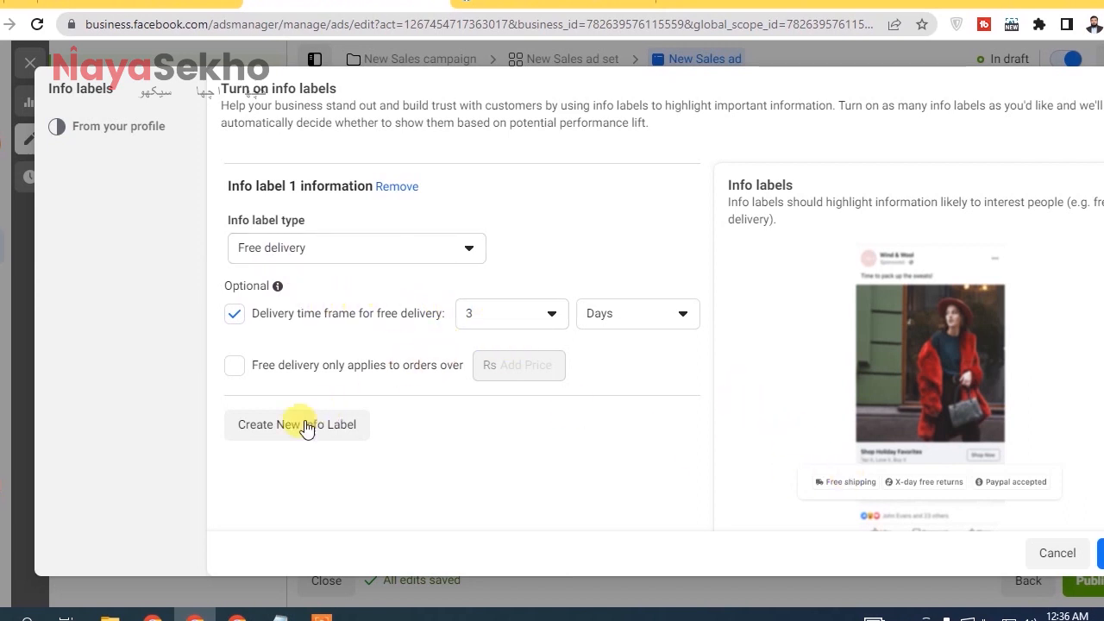
Limit free delivery to orders over Rs 1,000, and close the info labels editor without saving.
{"action": "left_click", "coordinate": [235, 367]}
{"action": "left_click", "coordinate": [503, 363]}
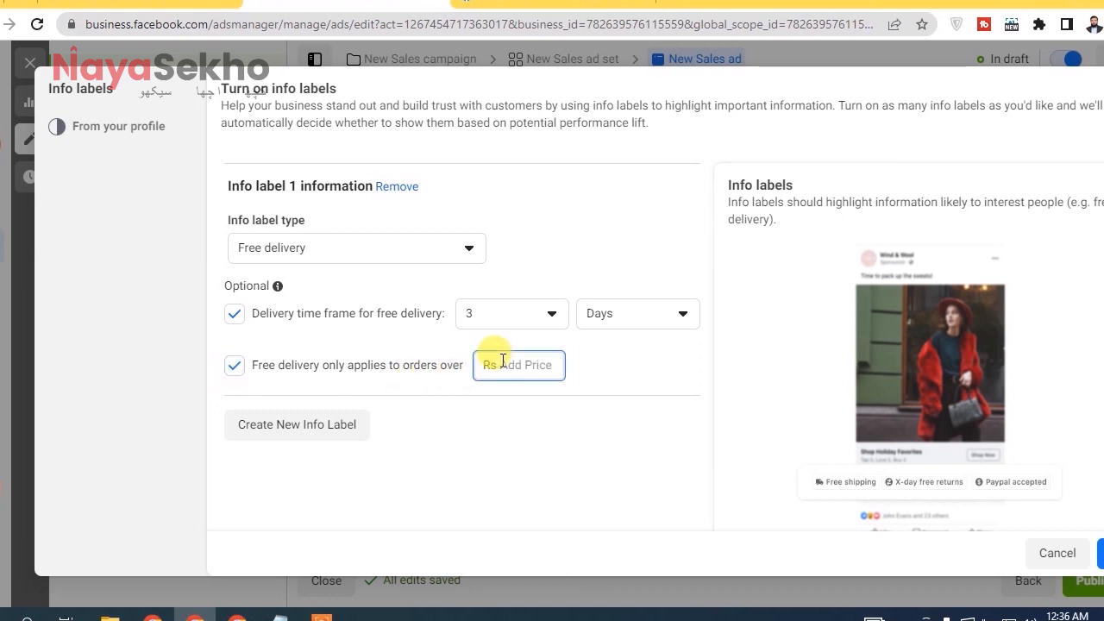
{"action": "type", "text": "1000"}
{"action": "left_click", "coordinate": [221, 282]}
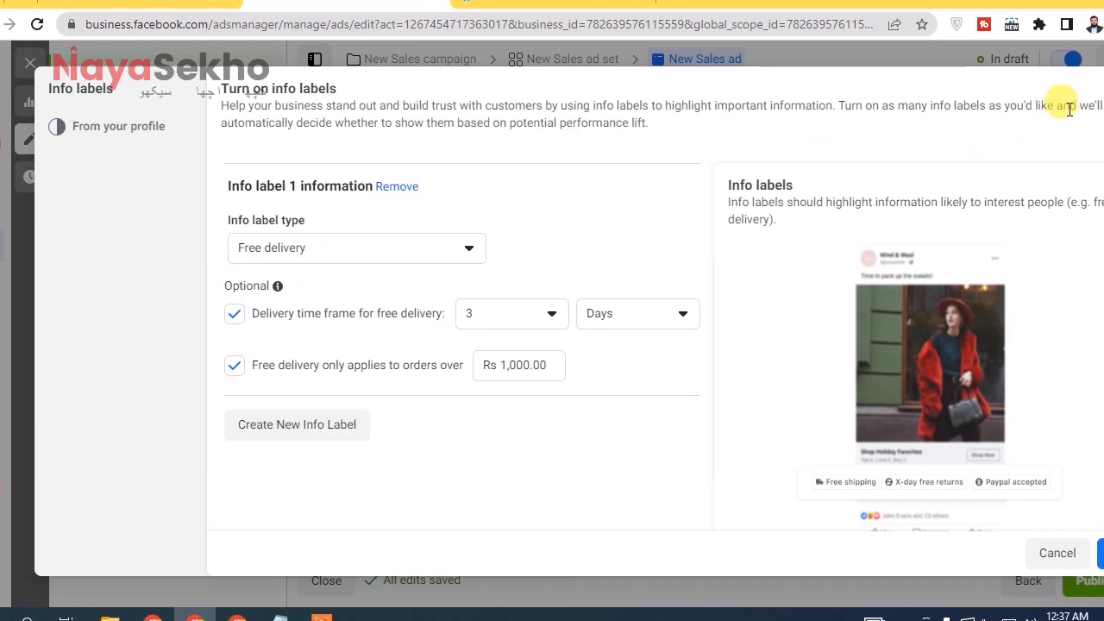
{"action": "left_click", "coordinate": [1103, 89]}
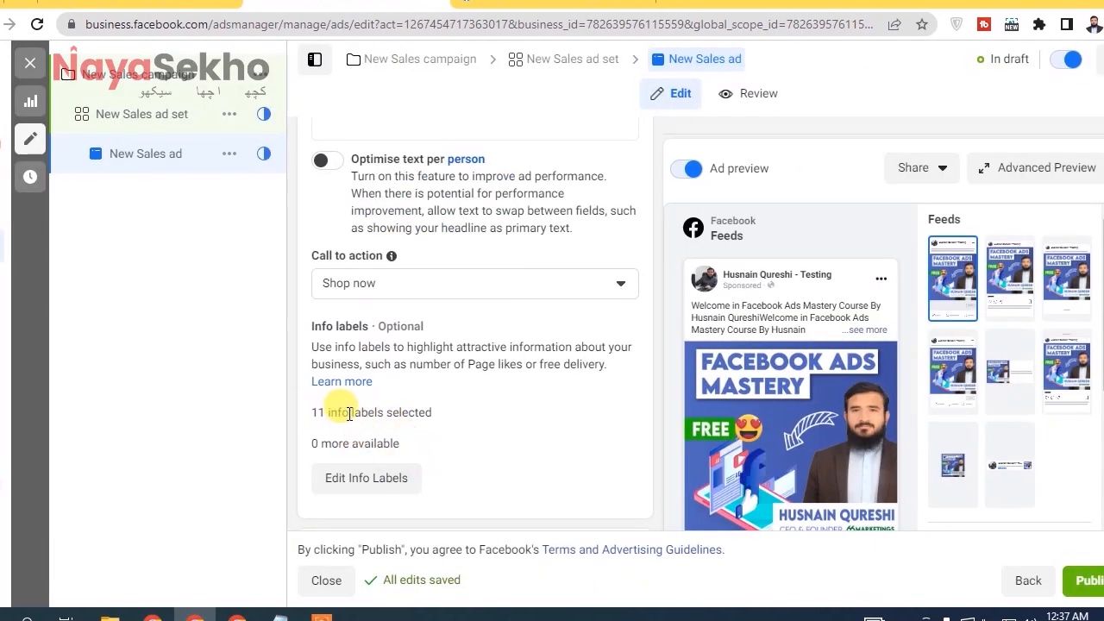
Reopen the info labels editor and try the Return Policy label type, comparing it with the other available types.
{"action": "left_click", "coordinate": [366, 477]}
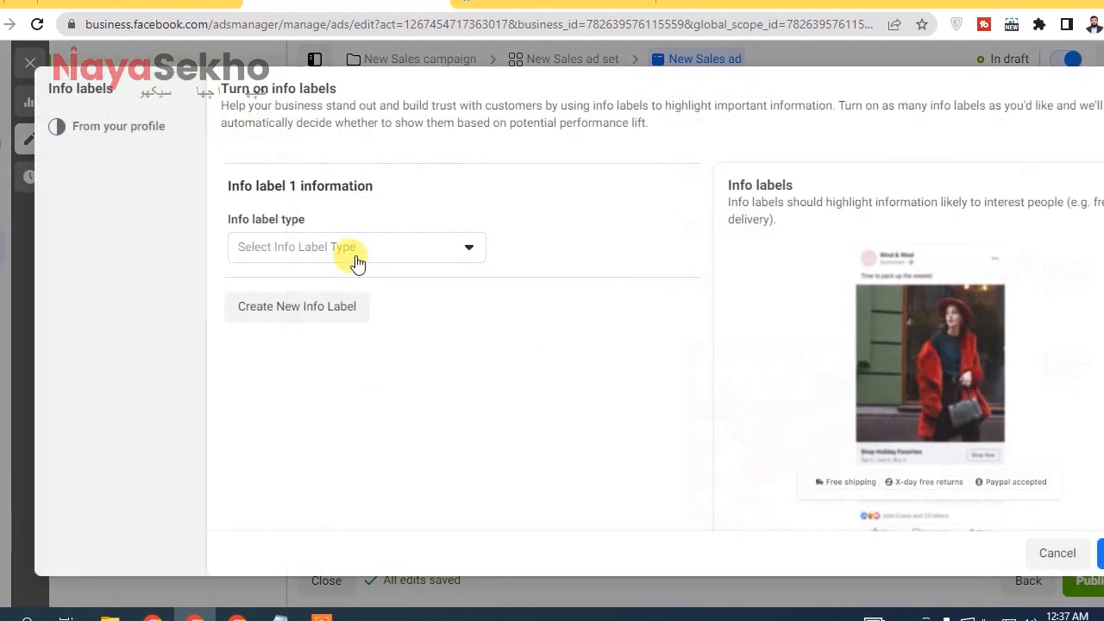
{"action": "left_click", "coordinate": [294, 305]}
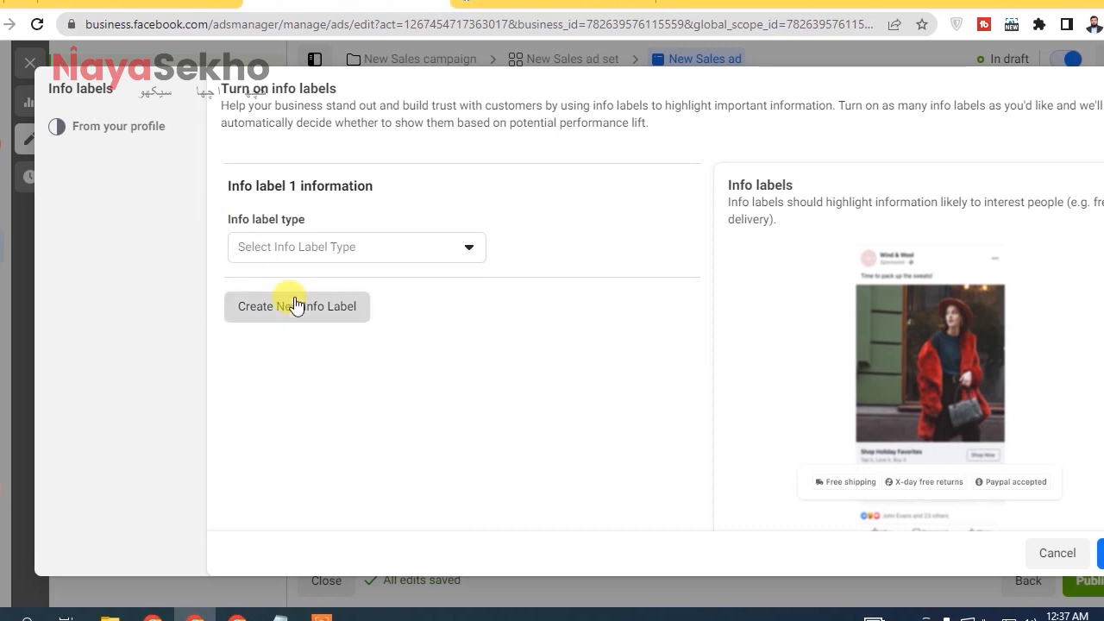
{"action": "left_click", "coordinate": [357, 251]}
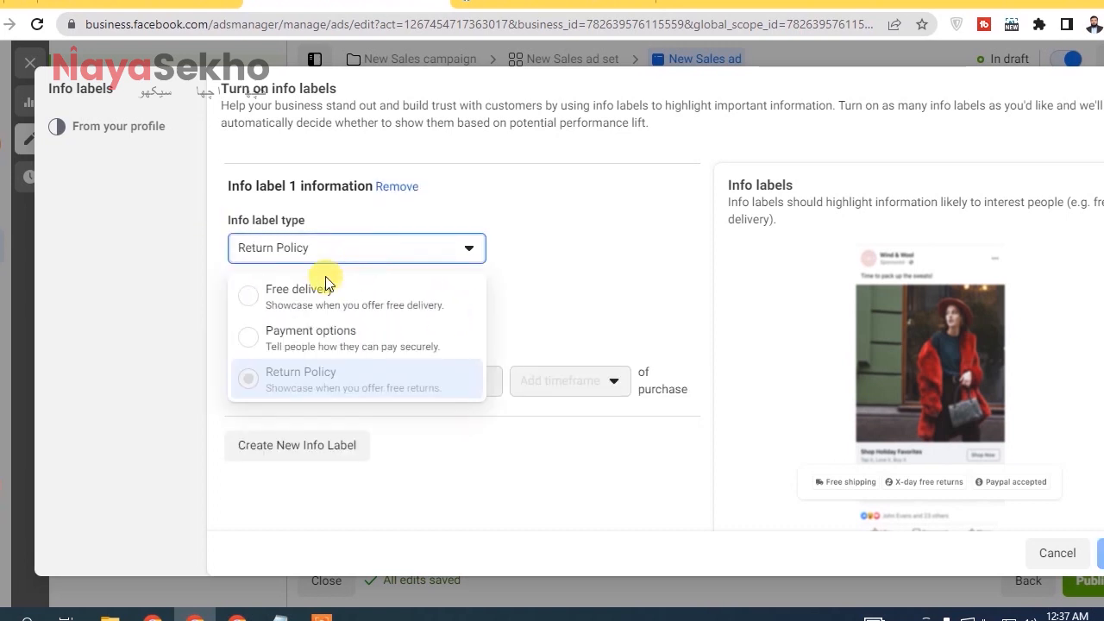
{"action": "left_click", "coordinate": [449, 453]}
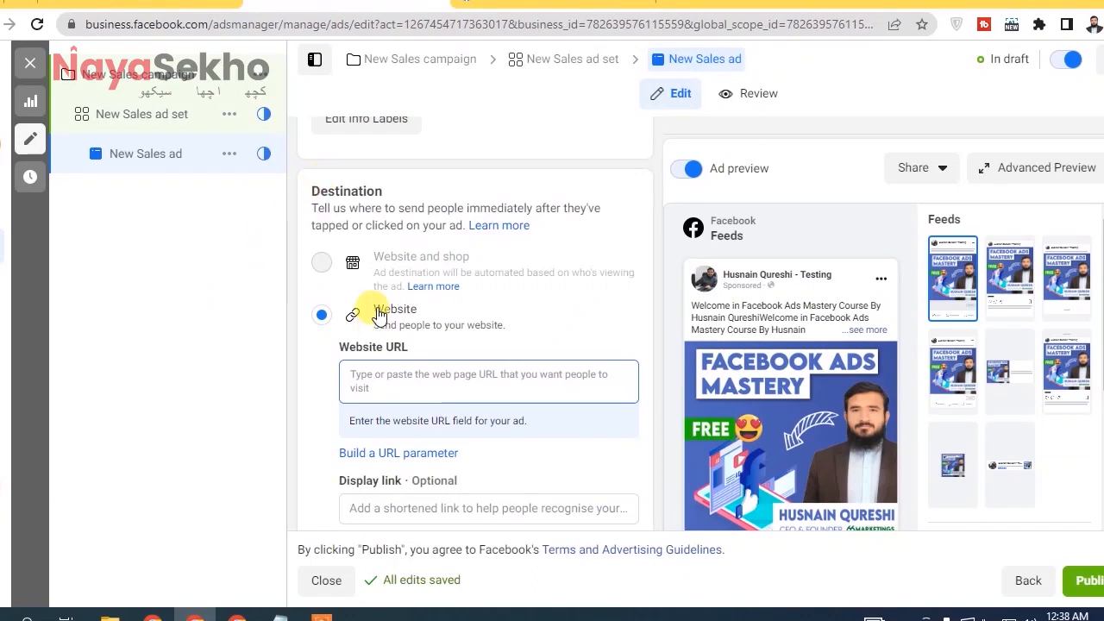
{"action": "left_click", "coordinate": [518, 366]}
{"action": "type", "text": "https://66marketings.com"}
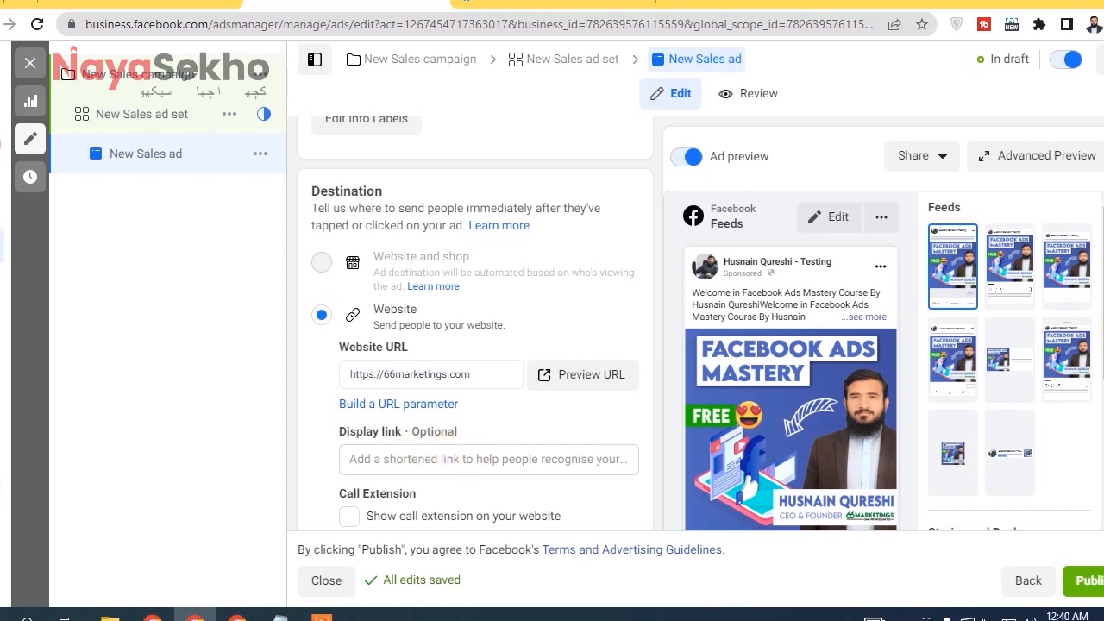
{"action": "scroll", "coordinate": [475, 322], "scroll_direction": "down", "scroll_amount": 2}
{"action": "scroll", "coordinate": [371, 345], "scroll_direction": "down", "scroll_amount": 2}
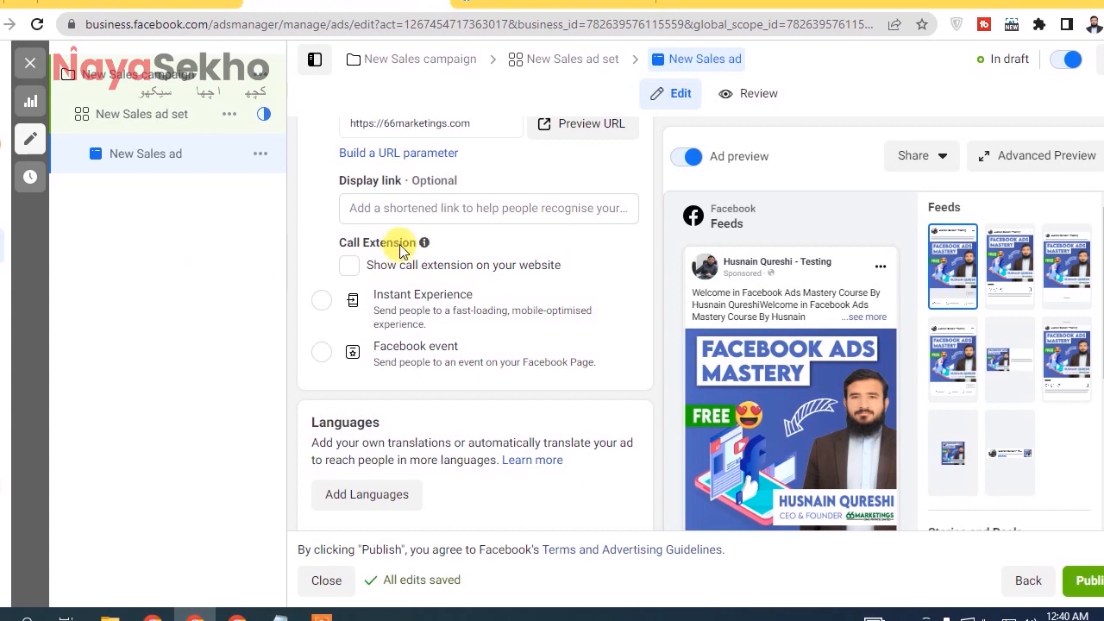
Try showing the call extension on the website to view its phone number fields, and turn the option off again.
{"action": "left_click", "coordinate": [349, 268]}
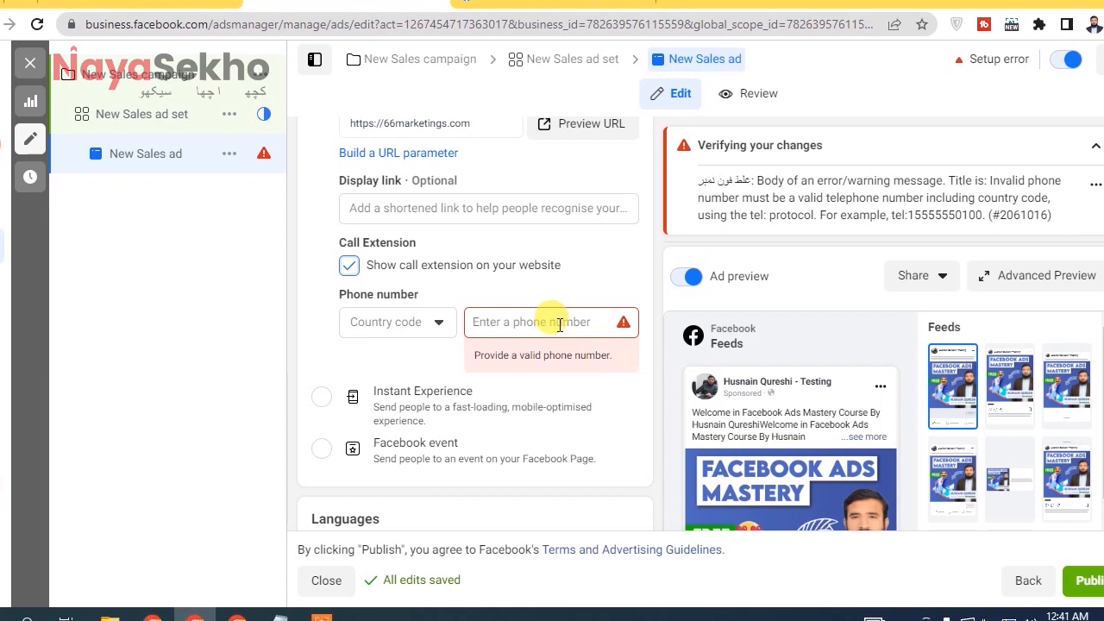
{"action": "left_click", "coordinate": [349, 266]}
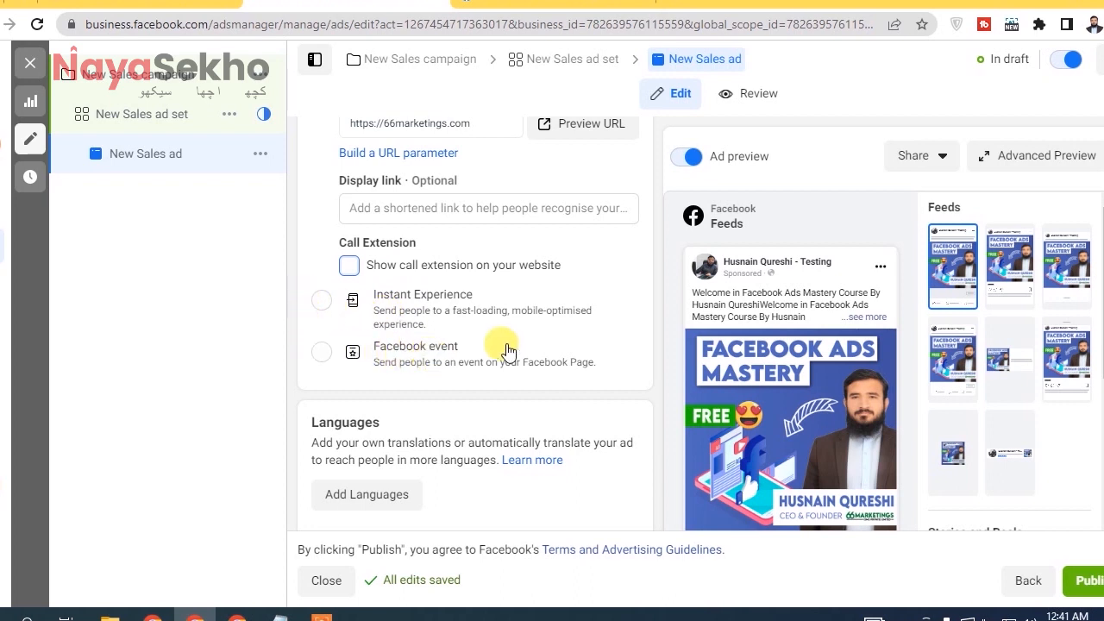
Review the ad's language and tracking settings, including website, app and offline events and URL parameters, and return to the ad name and identity settings.
{"action": "scroll", "coordinate": [475, 345], "scroll_direction": "down", "scroll_amount": 3}
{"action": "scroll", "coordinate": [389, 240], "scroll_direction": "up", "scroll_amount": 2}
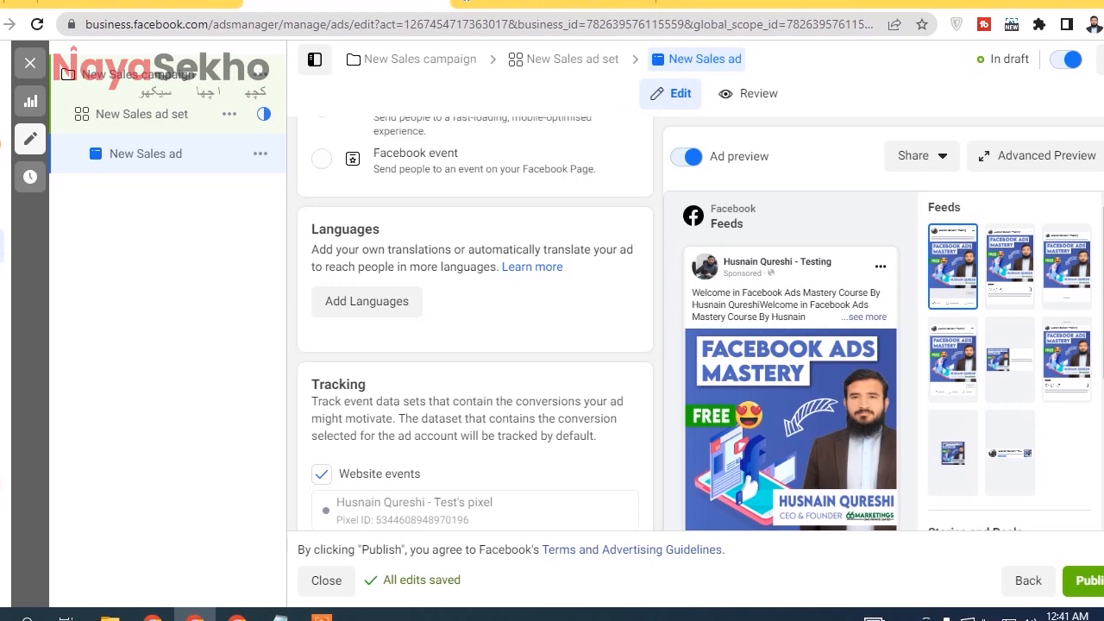
{"action": "scroll", "coordinate": [474, 345], "scroll_direction": "down", "scroll_amount": 1}
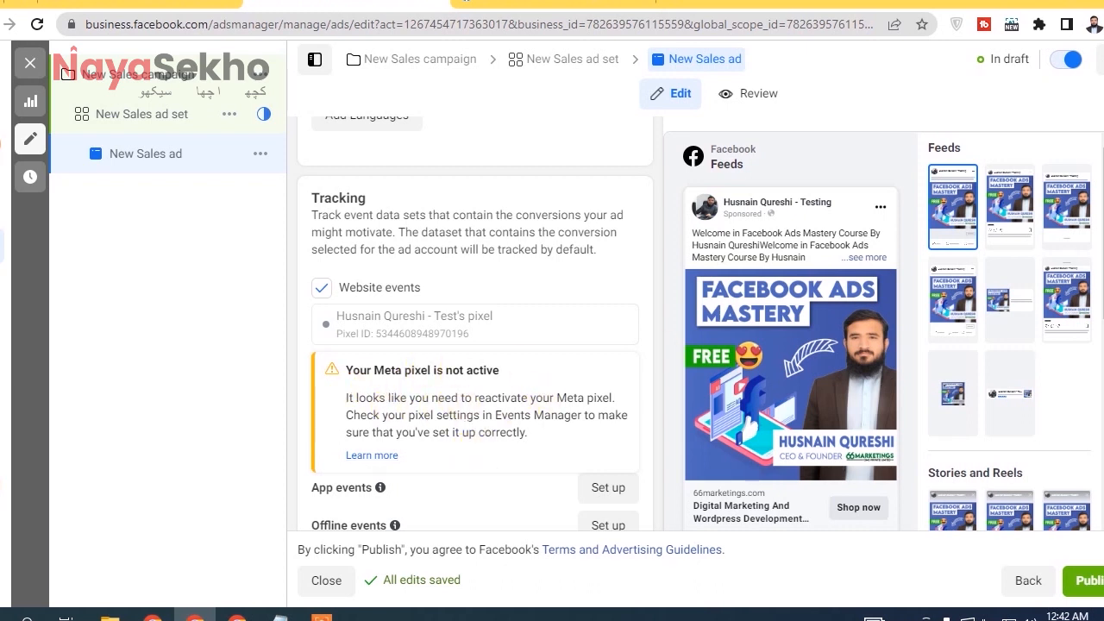
{"action": "scroll", "coordinate": [429, 377], "scroll_direction": "down", "scroll_amount": 3}
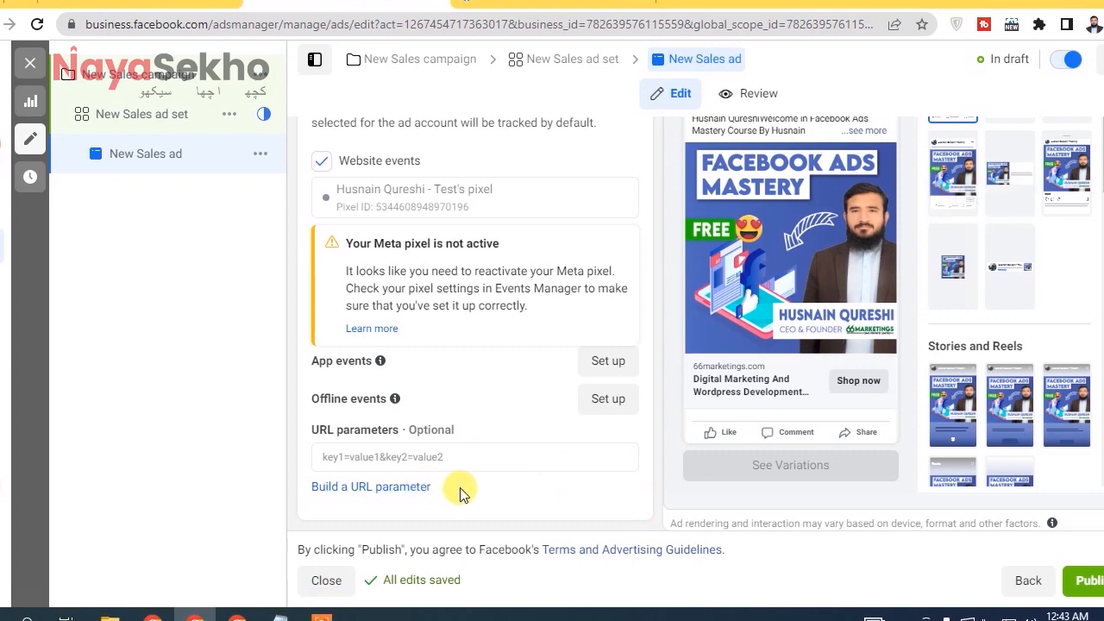
{"action": "scroll", "coordinate": [475, 323], "scroll_direction": "up", "scroll_amount": 15}
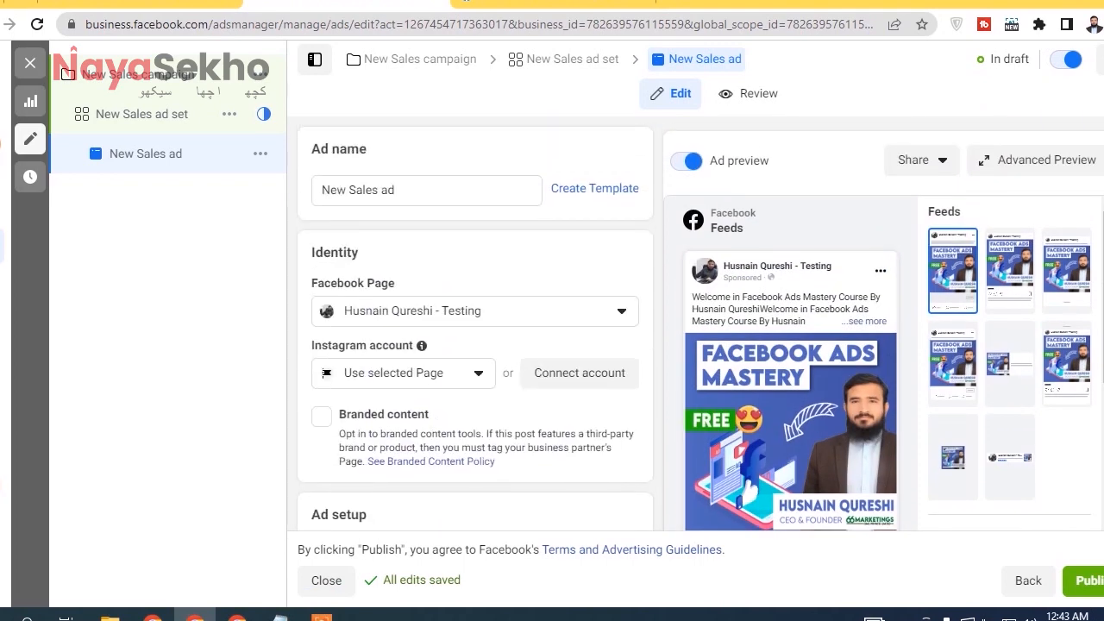